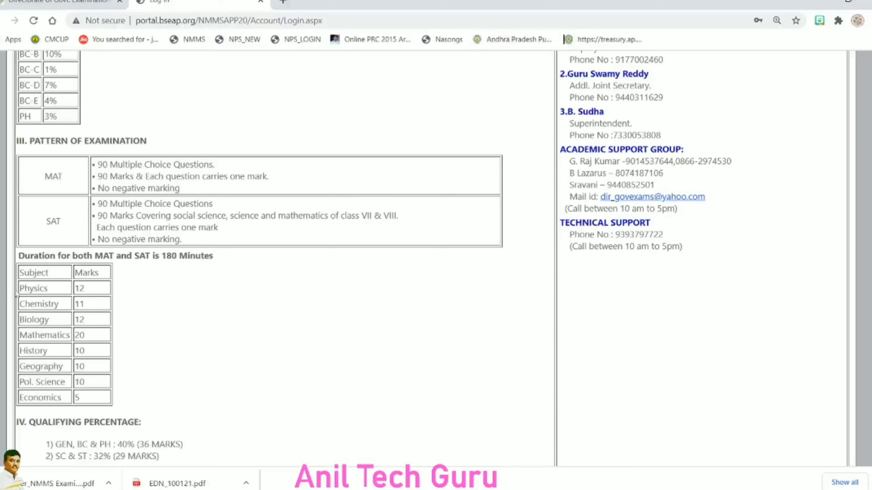
# Step: Scroll down to the scheme rules and highlight the Rs.100/- examination fee
pyautogui.scroll(-2, 185, 252)
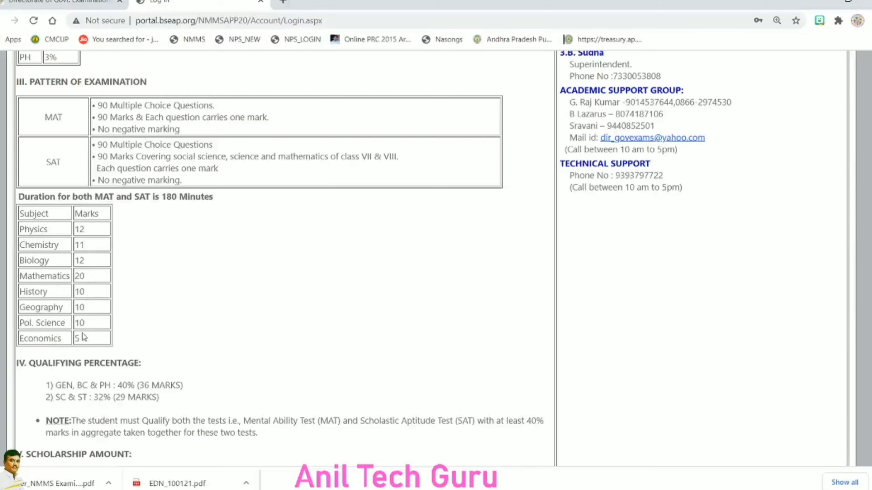
pyautogui.scroll(-1, 84, 328)
pyautogui.scroll(-4, 83, 326)
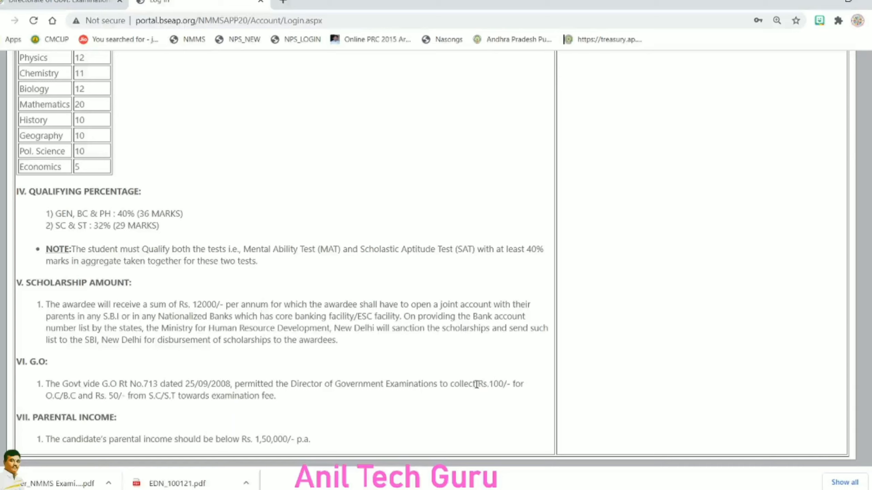
pyautogui.keyDown('shift'); pyautogui.click(488, 383); pyautogui.keyUp('shift')
pyautogui.moveTo(488, 384); pyautogui.dragTo(513, 384)
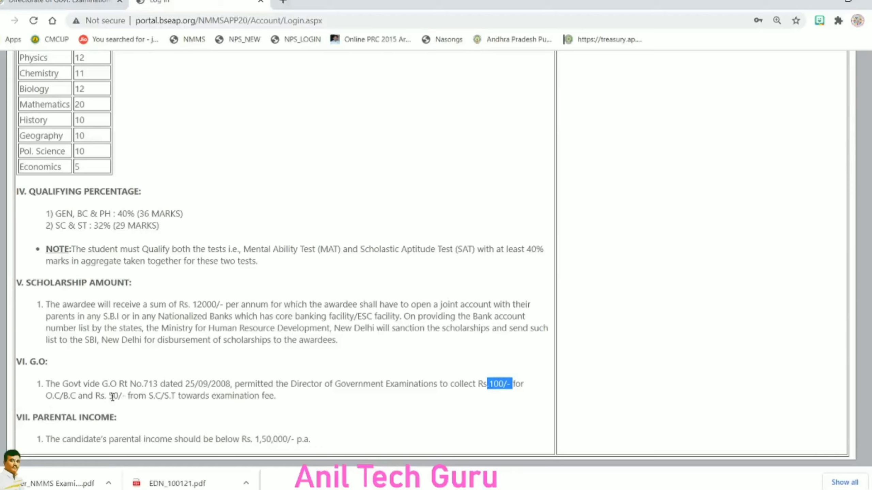
# Step: Highlight the Rs. 1,50,000 parental income limit sentence instead, then scroll back up
pyautogui.click(48, 438)
pyautogui.moveTo(48, 438); pyautogui.dragTo(311, 431)
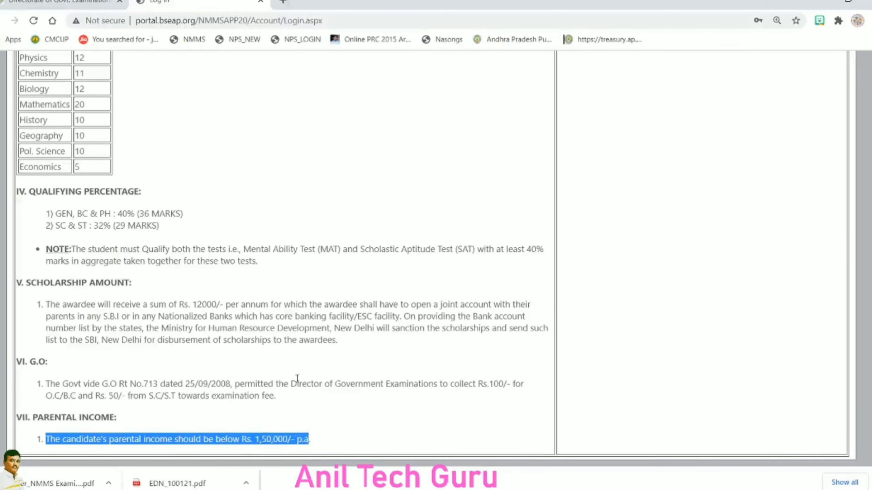
pyautogui.scroll(15, 298, 378)
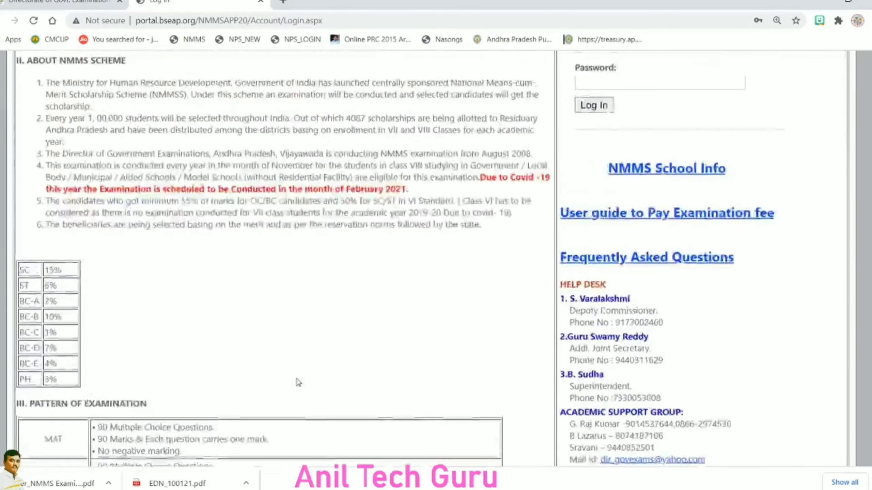
# Step: Log in to the school account with the saved U_DISE code and password
pyautogui.scroll(6, 298, 382)
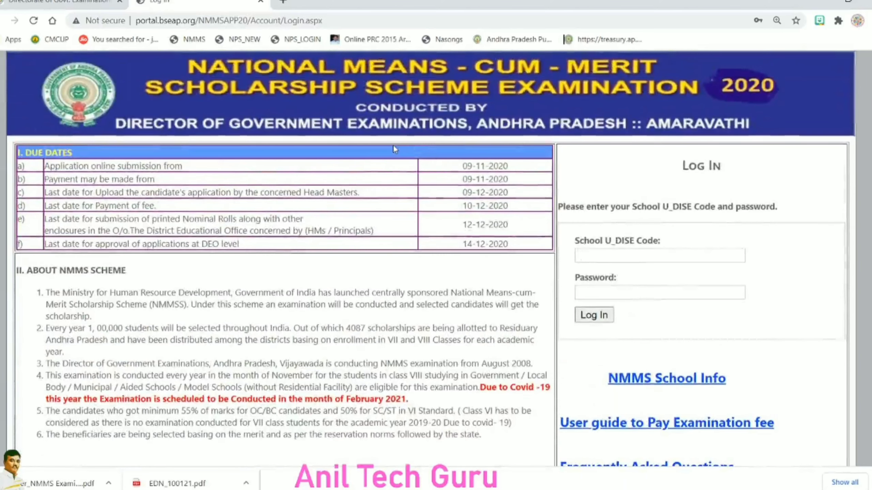
pyautogui.click(596, 255)
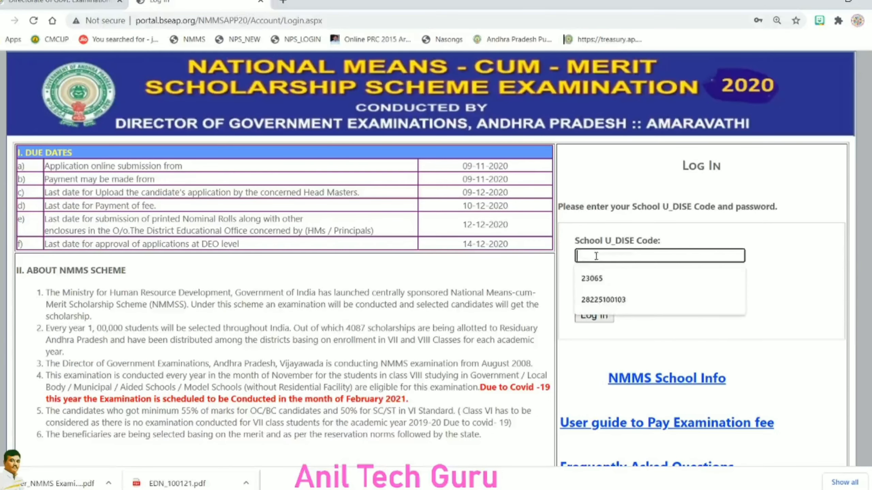
pyautogui.click(633, 305)
pyautogui.click(597, 293)
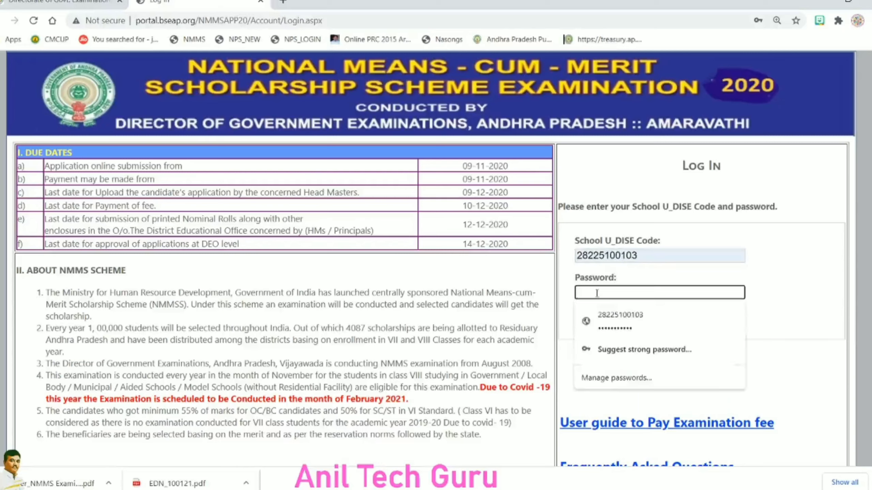
pyautogui.click(620, 321)
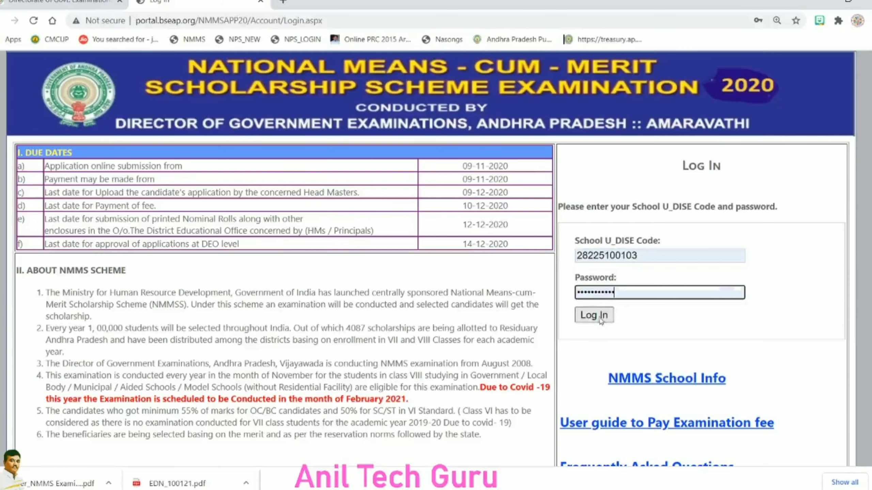
pyautogui.click(600, 318)
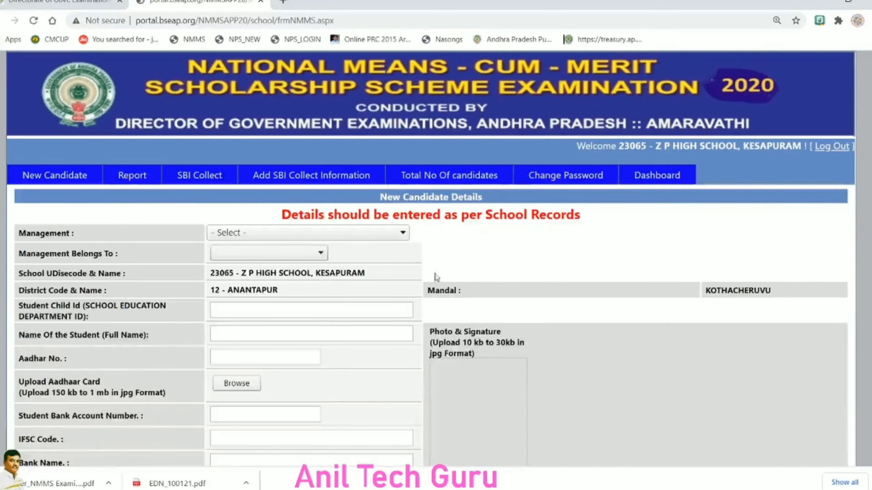
# Step: Choose LOCAL BODY as Management and leave Management Belongs To unselected
pyautogui.scroll(-2, 448, 253)
pyautogui.click(324, 180)
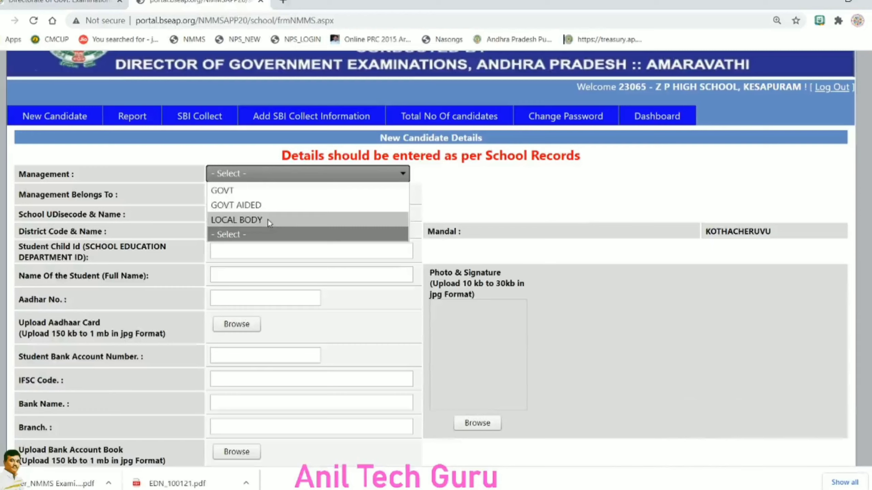
pyautogui.click(268, 220)
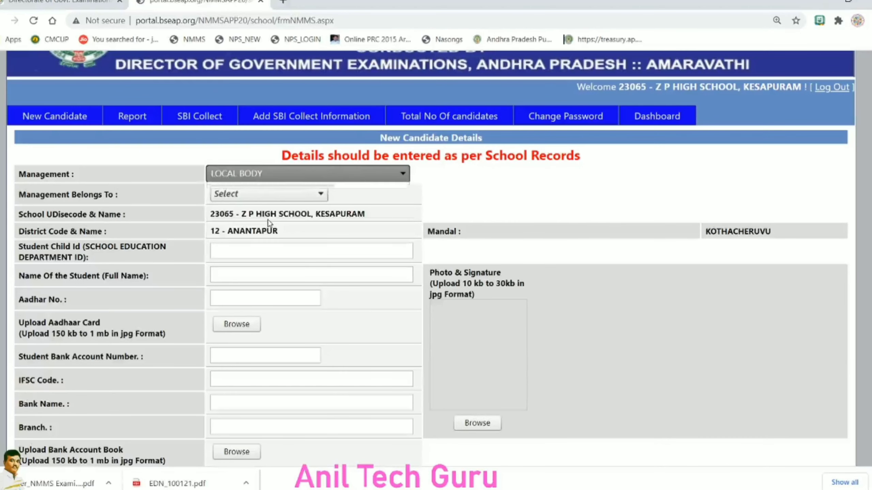
pyautogui.click(275, 194)
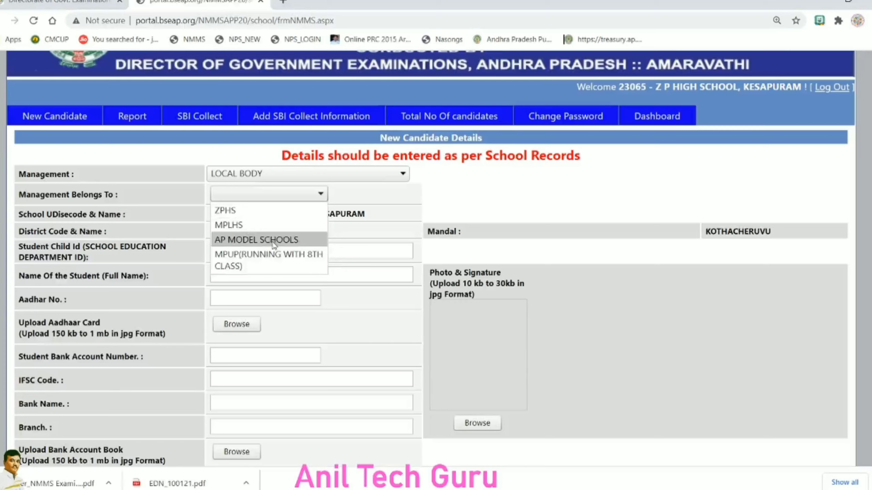
pyautogui.click(482, 211)
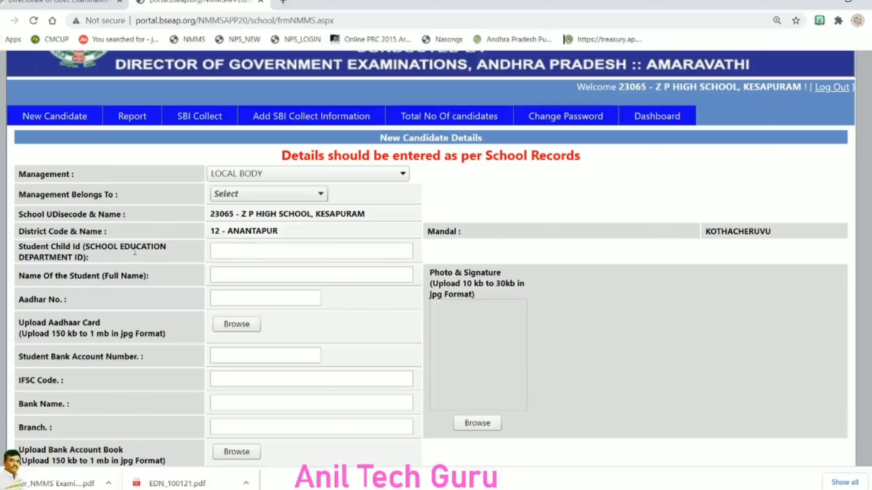
# Step: Enter the student's Child Id and full name, correcting typos in the name
pyautogui.click(238, 249)
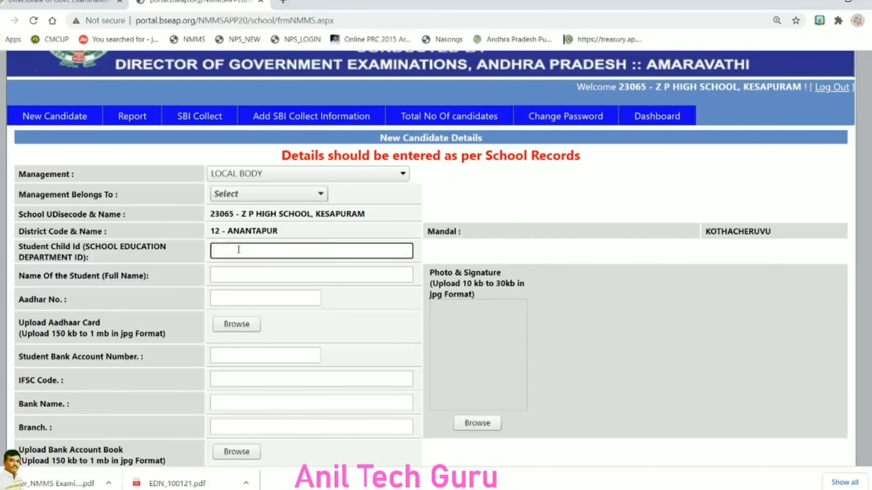
pyautogui.click(262, 276)
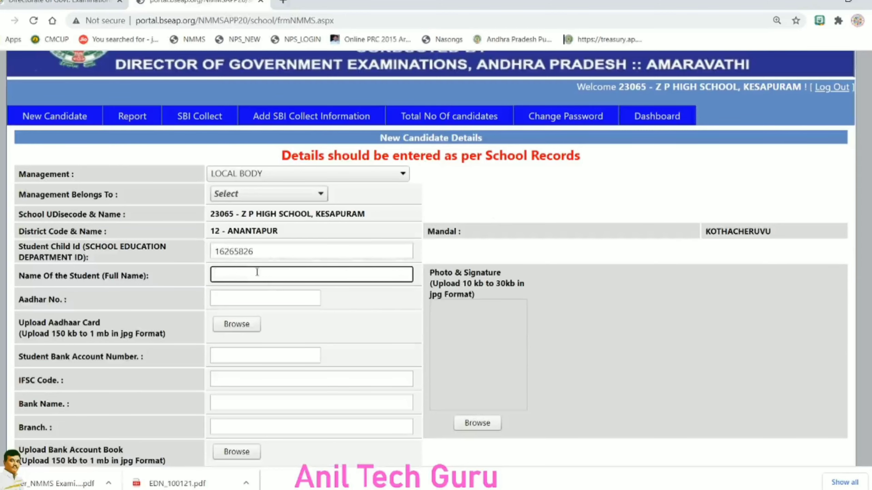
pyautogui.write('m')
pyautogui.press('BackSpace')
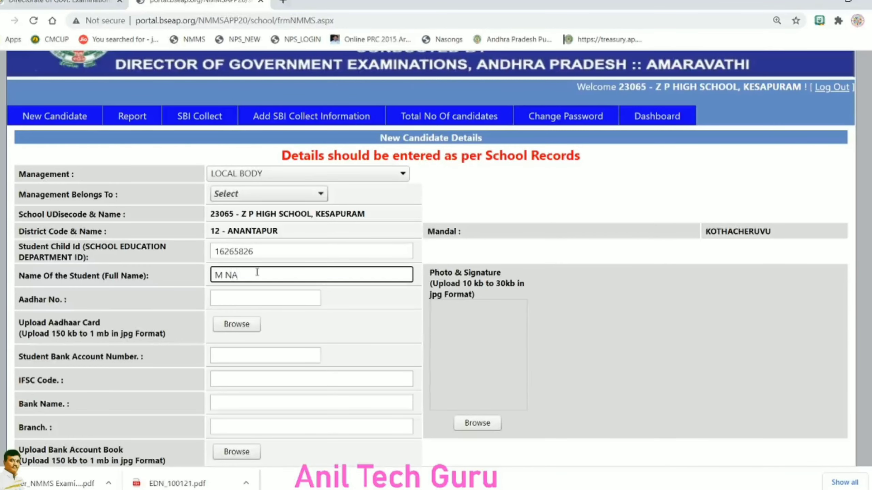
pyautogui.click(247, 298)
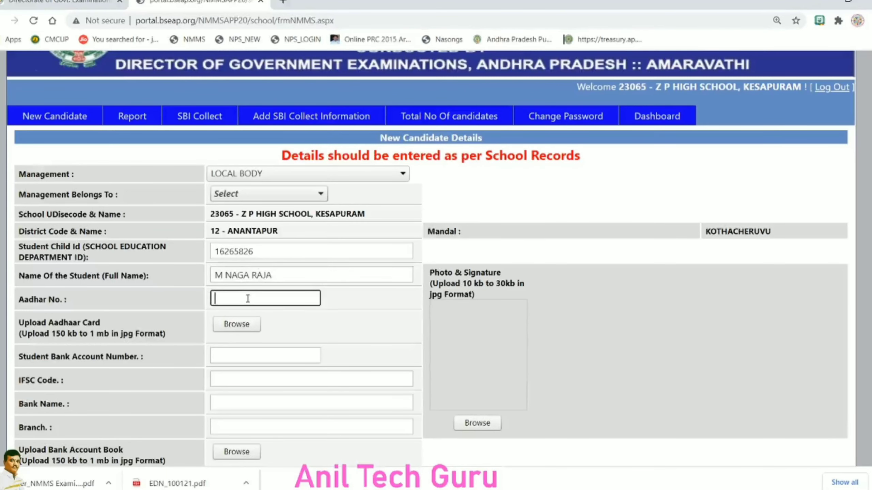
pyautogui.click(239, 327)
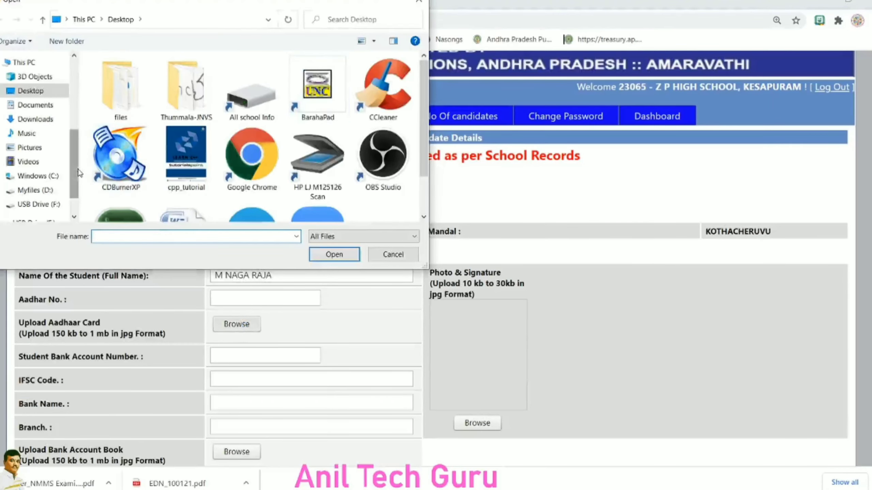
# Step: Attach VAISHNAVI1.jpg from D:\NMMS2019-20\2019-20 NMMS as the Aadhaar card image
pyautogui.scroll(-1, 41, 167)
pyautogui.click(39, 157)
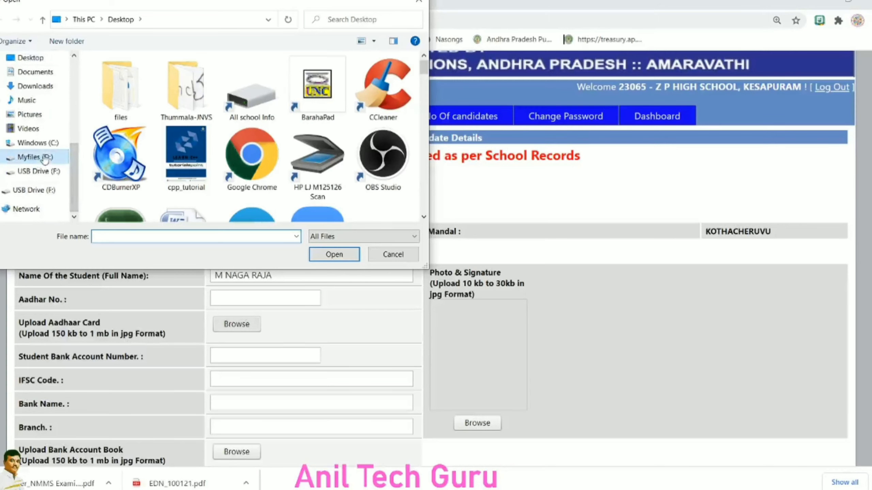
pyautogui.scroll(-2, 369, 182)
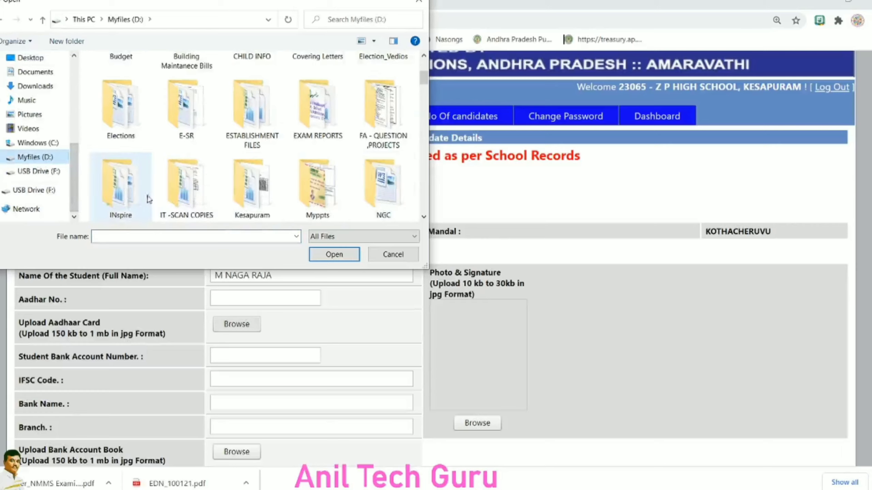
pyautogui.scroll(-1, 278, 193)
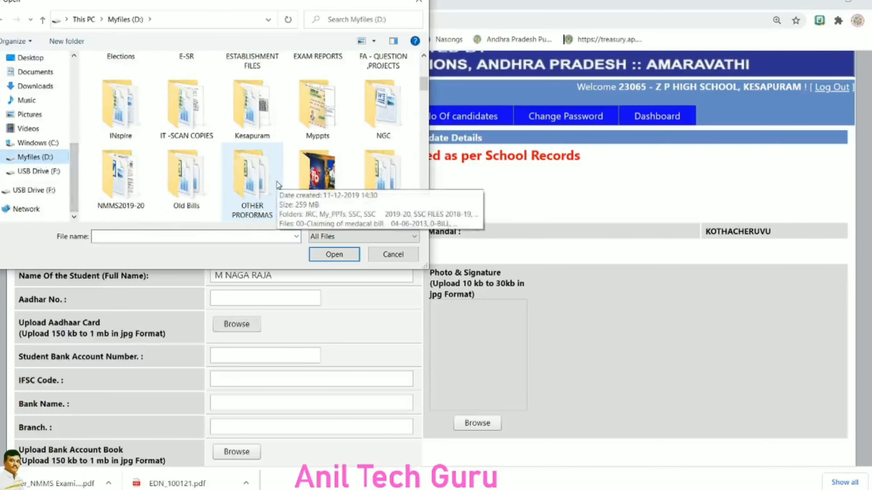
pyautogui.doubleClick(133, 174)
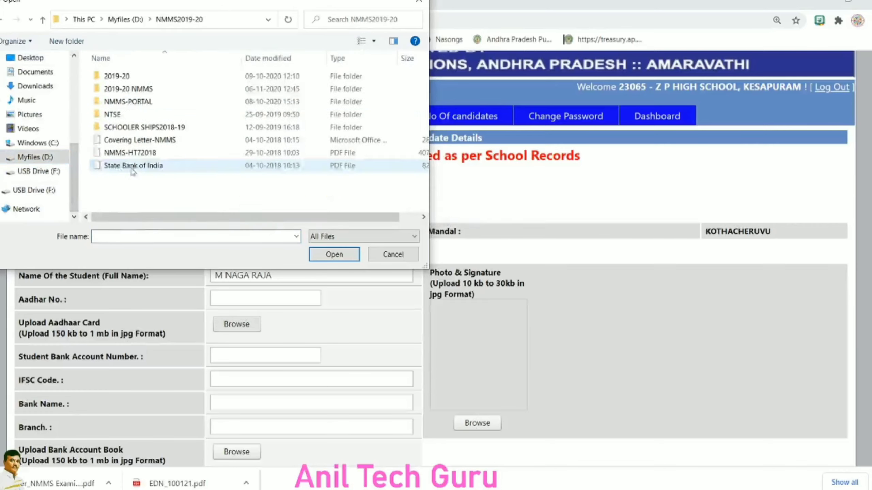
pyautogui.doubleClick(144, 87)
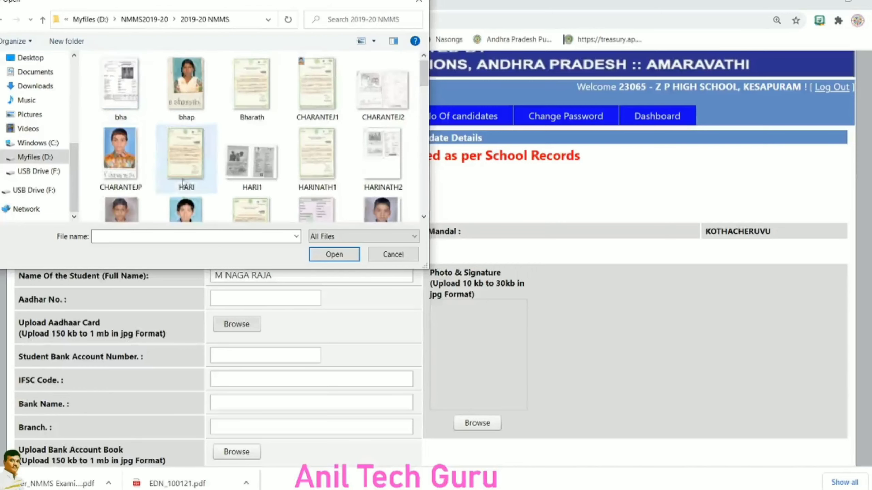
pyautogui.scroll(-5, 261, 110)
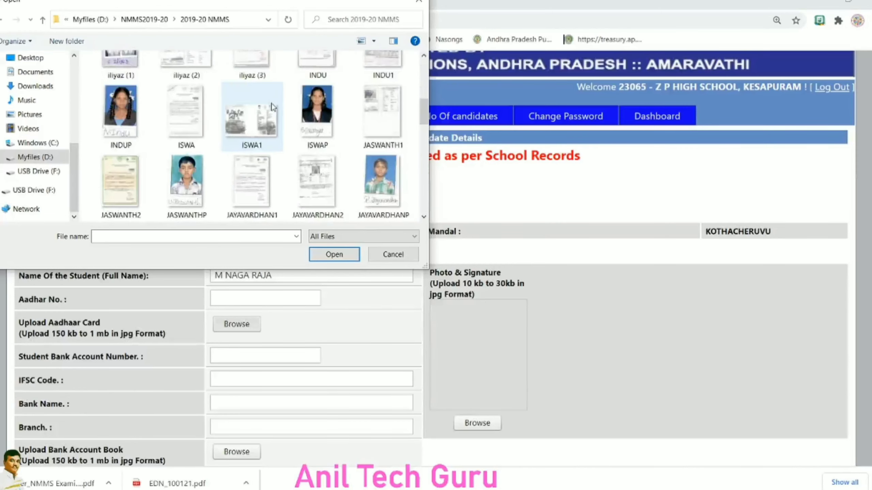
pyautogui.scroll(-3, 251, 137)
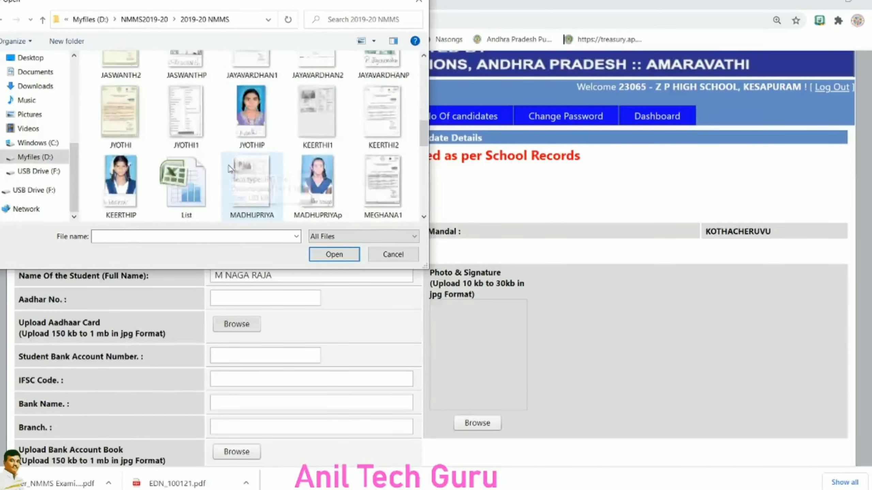
pyautogui.scroll(-3, 229, 168)
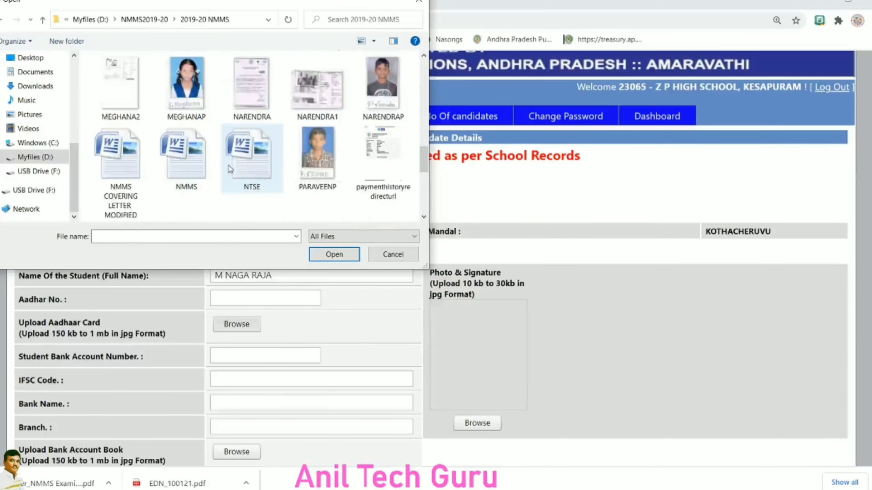
pyautogui.scroll(-2, 230, 168)
pyautogui.scroll(-5, 229, 168)
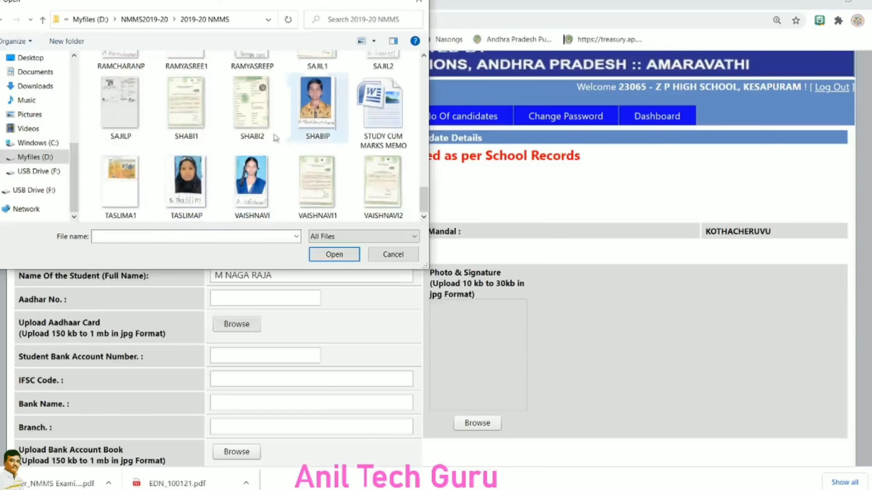
pyautogui.click(318, 192)
pyautogui.click(334, 254)
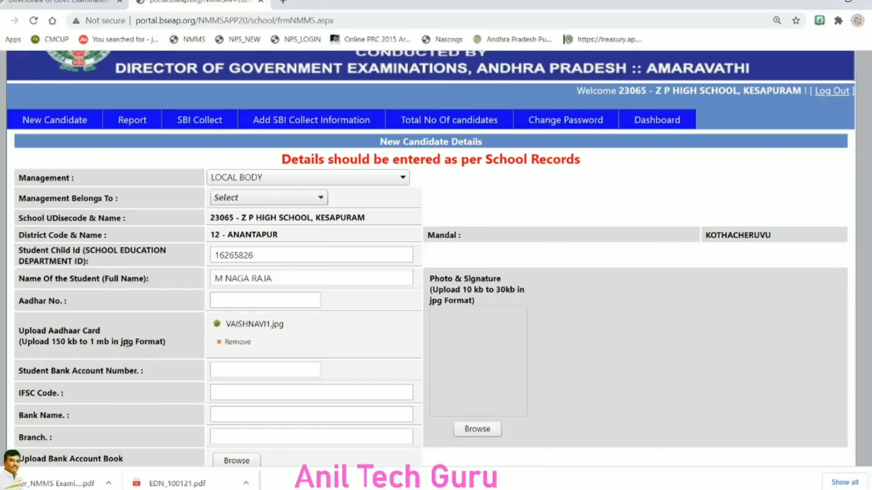
pyautogui.scroll(-3, 827, 257)
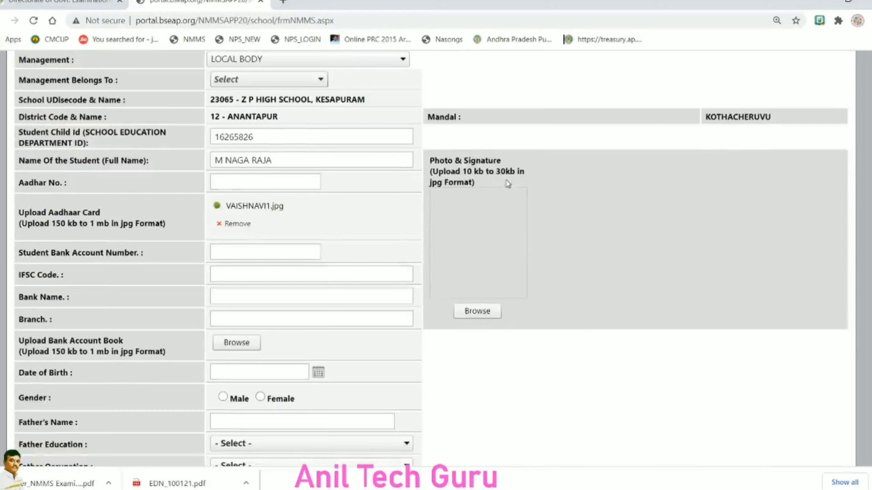
pyautogui.click(487, 311)
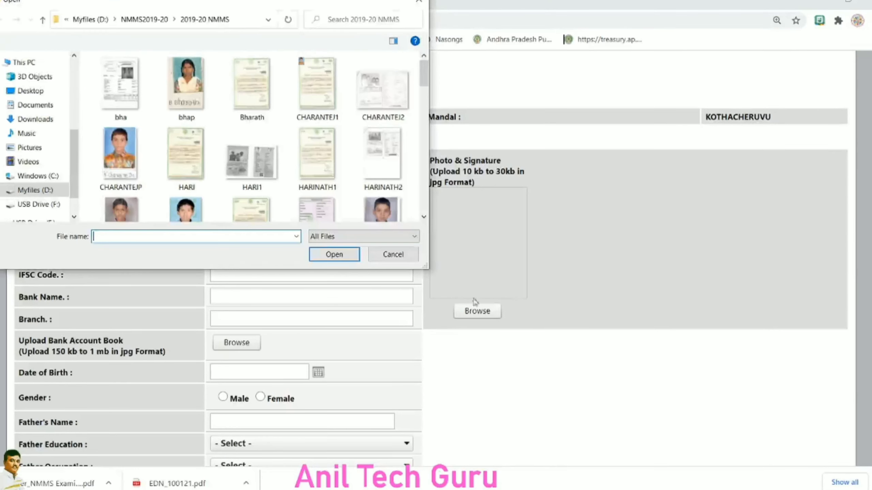
pyautogui.click(123, 157)
pyautogui.click(334, 254)
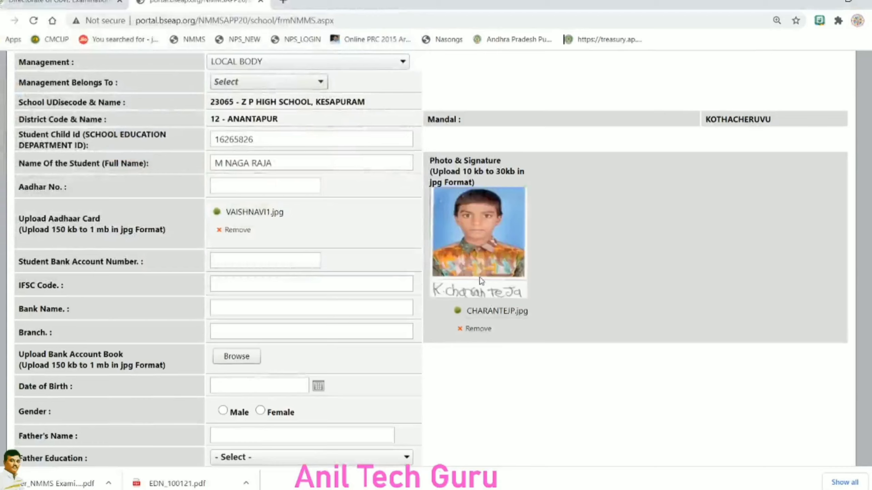
pyautogui.click(223, 262)
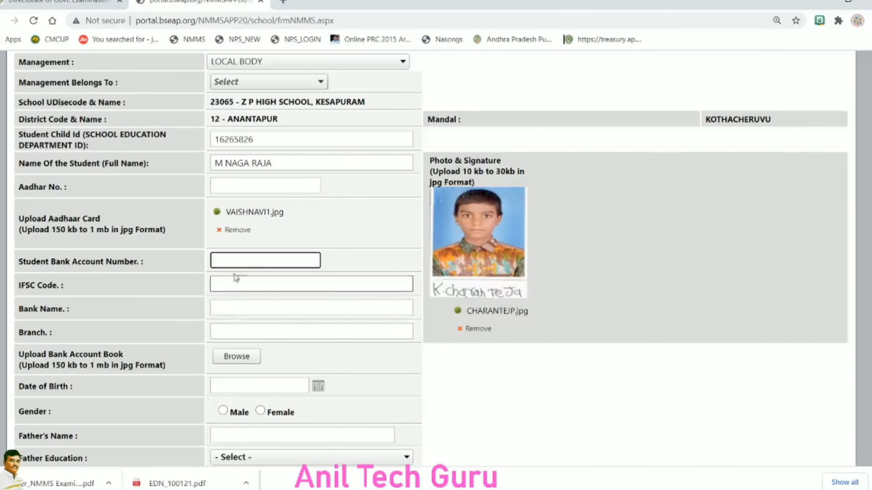
pyautogui.moveTo(19, 262); pyautogui.dragTo(146, 265)
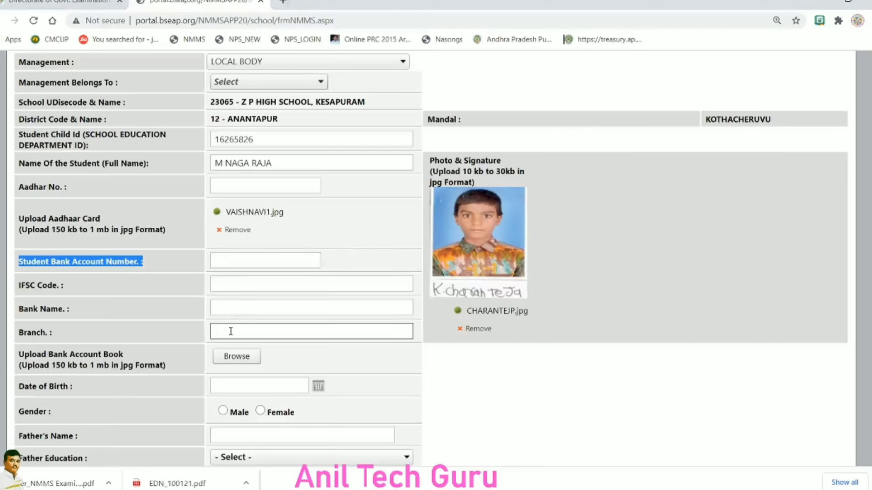
pyautogui.scroll(-3, 231, 329)
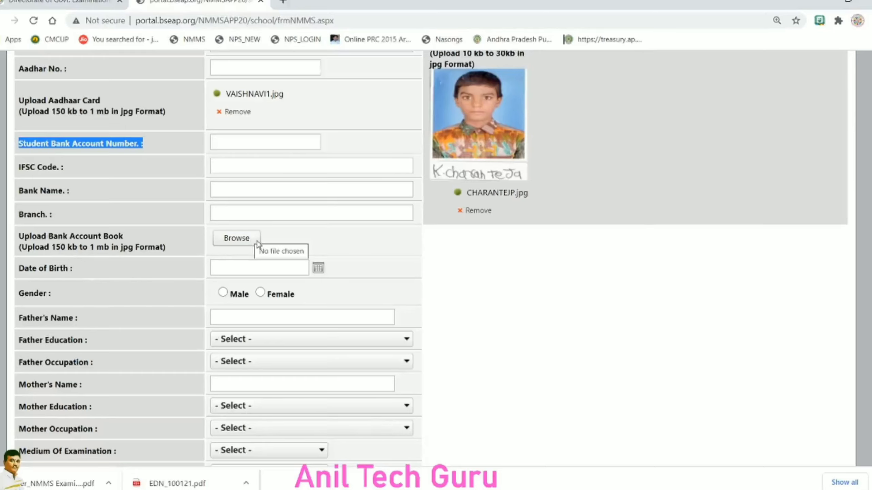
pyautogui.scroll(-2, 254, 242)
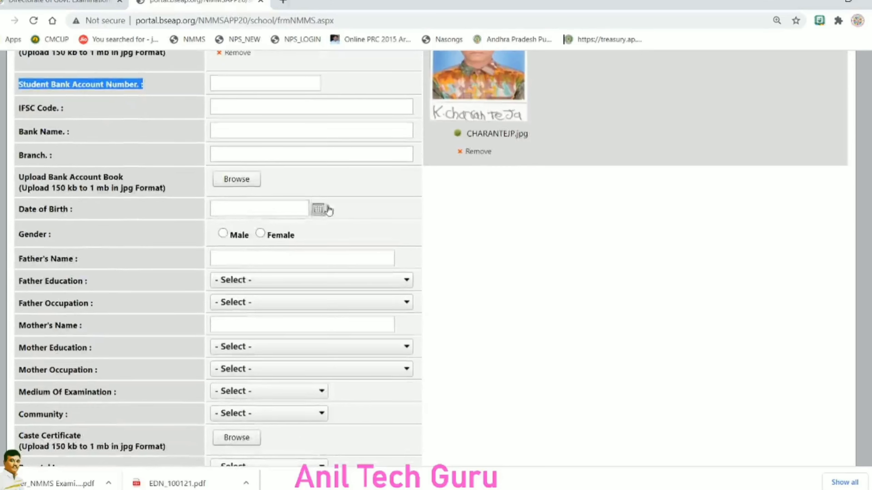
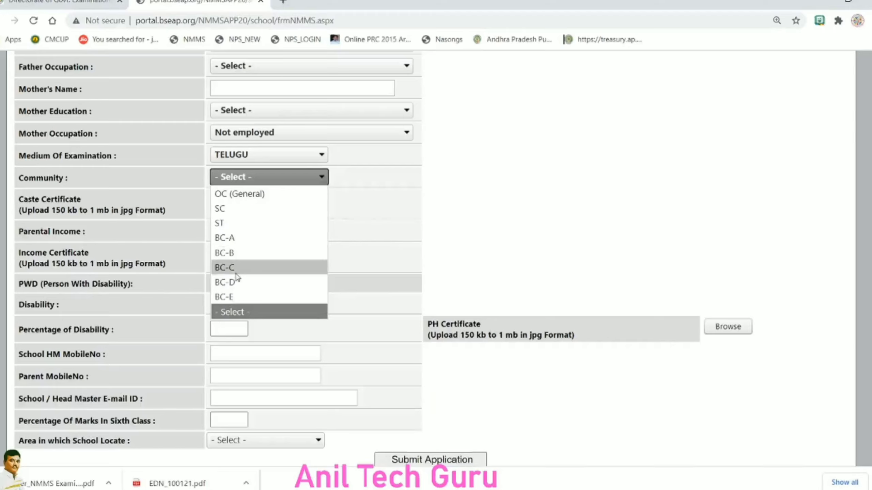
# Step: Set the candidate's Community dropdown to SC instead of OC (General)
pyautogui.click(253, 195)
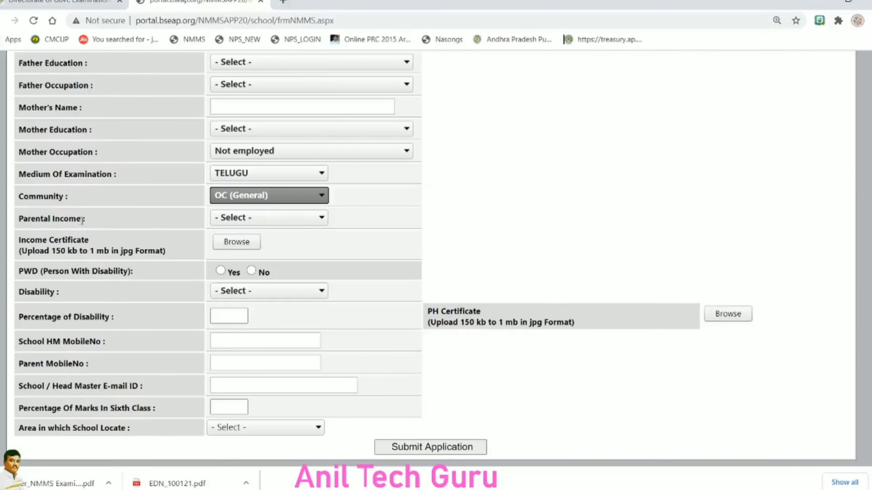
pyautogui.click(282, 199)
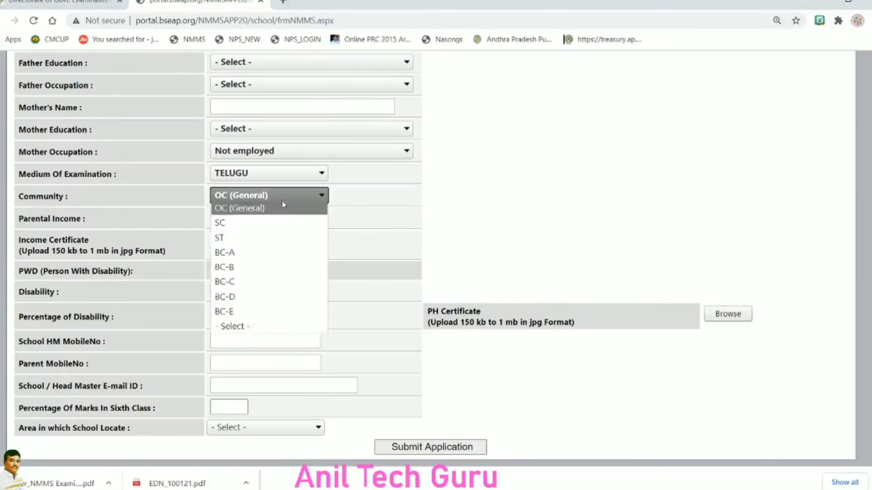
pyautogui.click(236, 225)
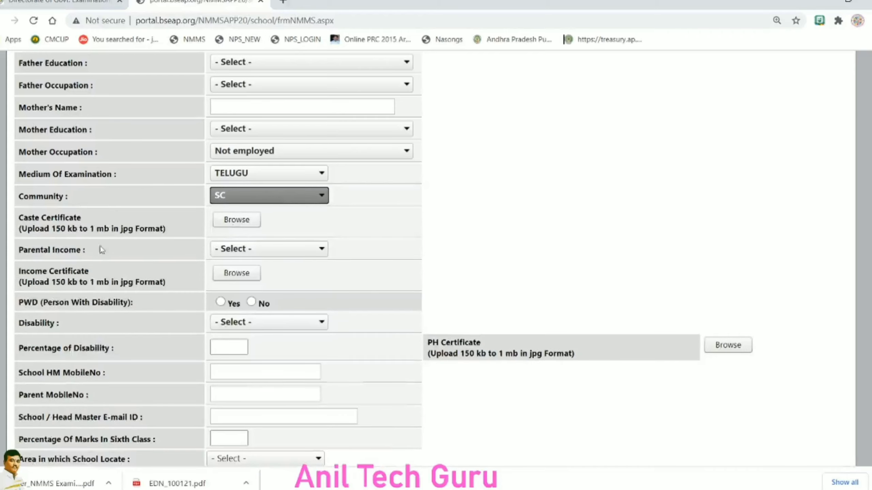
# Step: Upload Bharath.jpg as the Caste Certificate
pyautogui.click(245, 221)
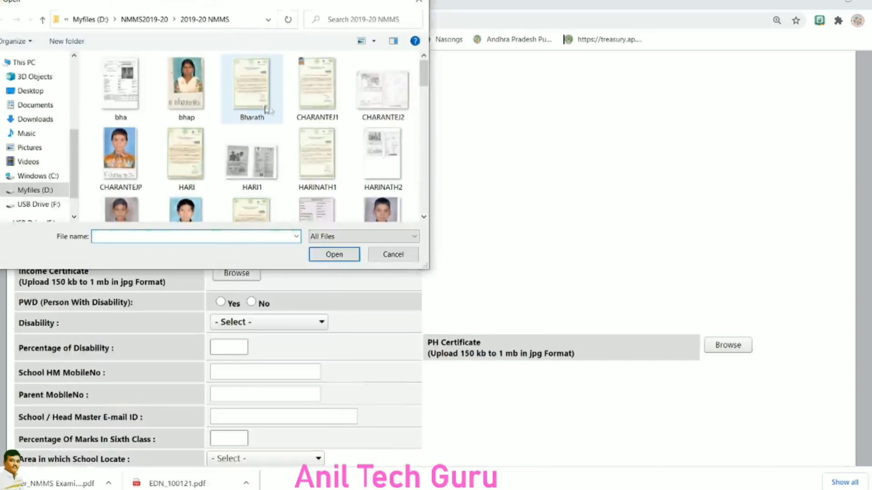
pyautogui.click(252, 87)
pyautogui.click(330, 255)
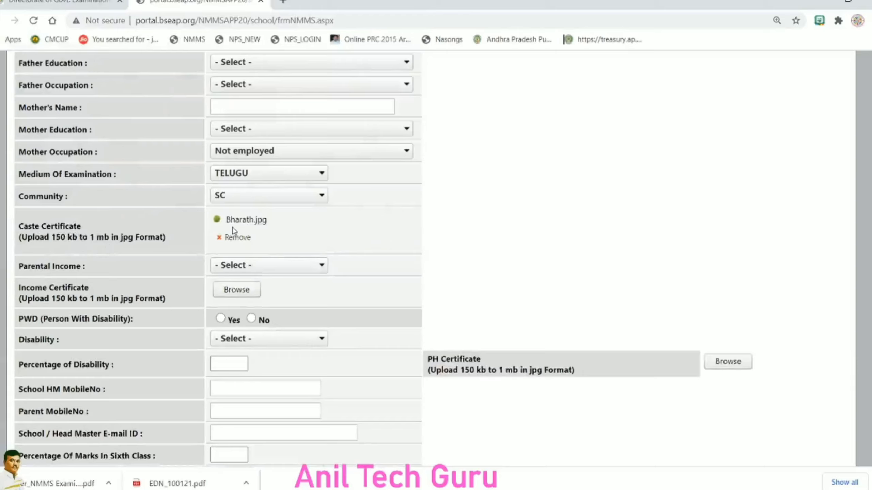
# Step: Select the 'upto ₹50,000' Parental Income range and attach CHARANTEJ2.jpg under Income Certificate
pyautogui.click(271, 272)
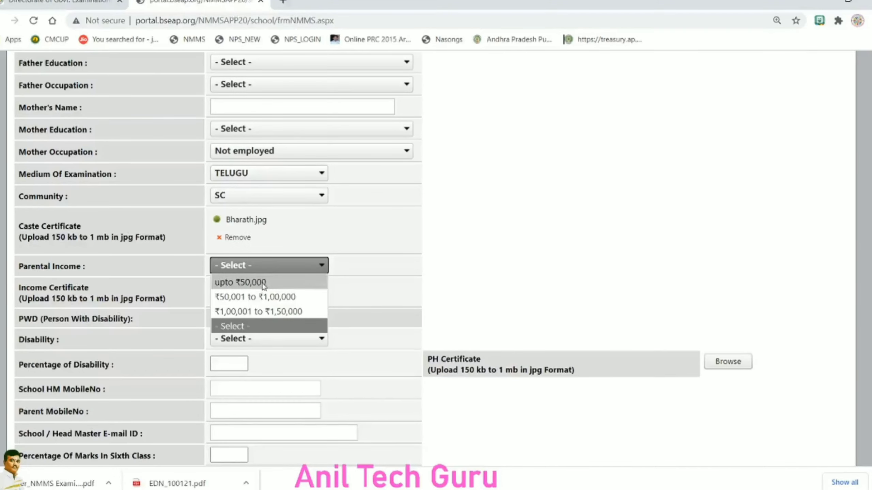
pyautogui.click(264, 284)
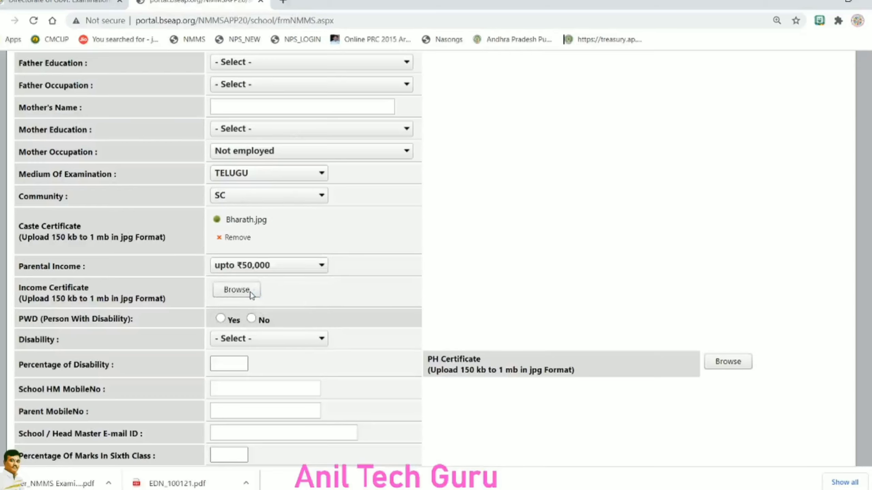
pyautogui.click(251, 292)
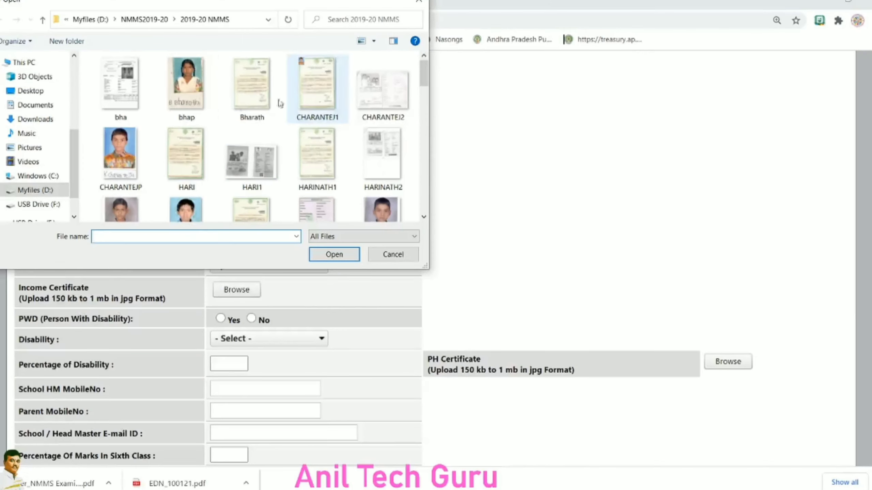
pyautogui.click(365, 94)
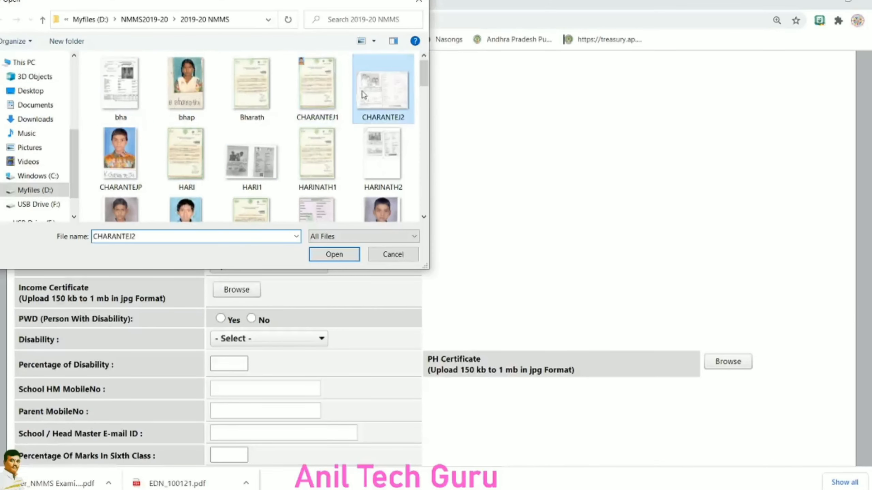
pyautogui.click(346, 254)
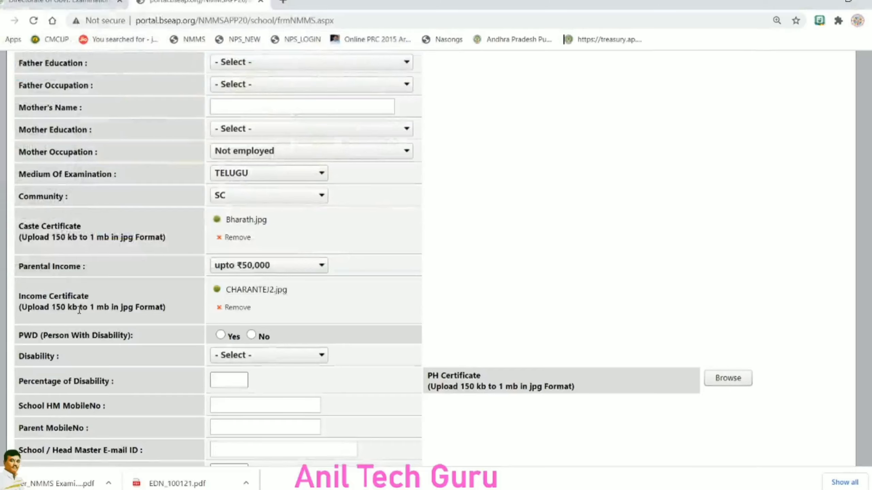
# Step: Set PWD to No after briefly viewing the Disability type options under Yes
pyautogui.scroll(-2, 246, 296)
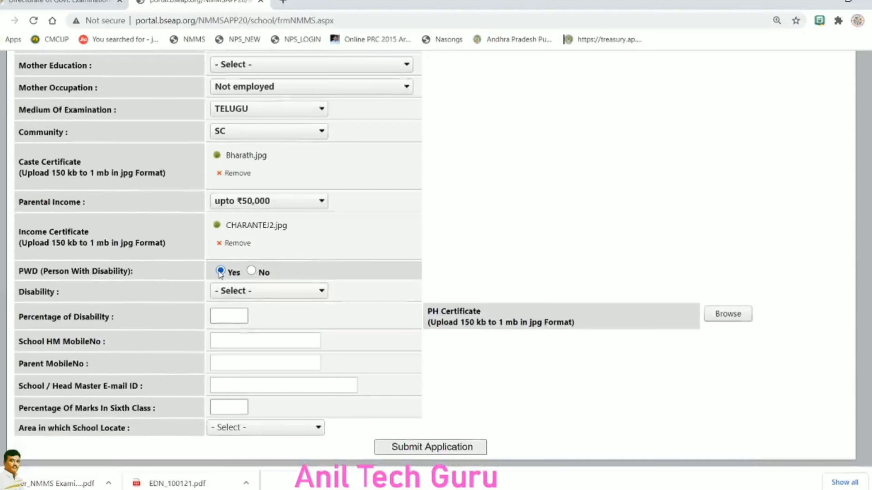
pyautogui.click(252, 271)
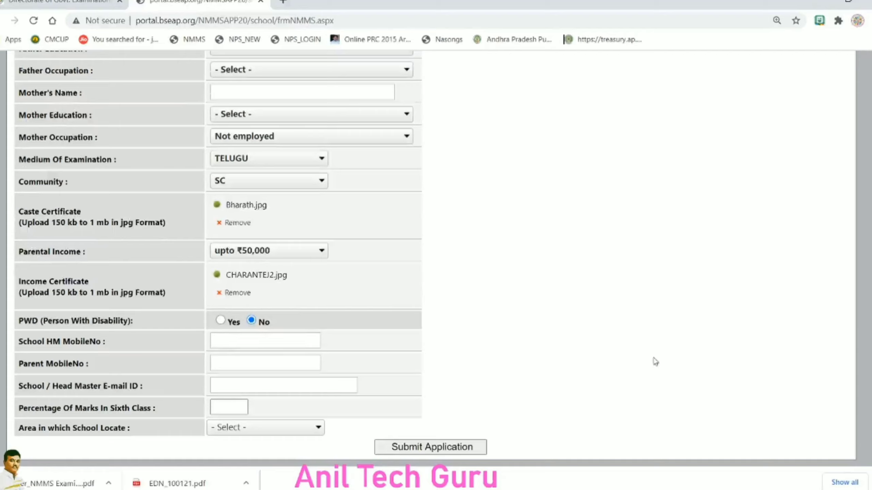
pyautogui.click(221, 321)
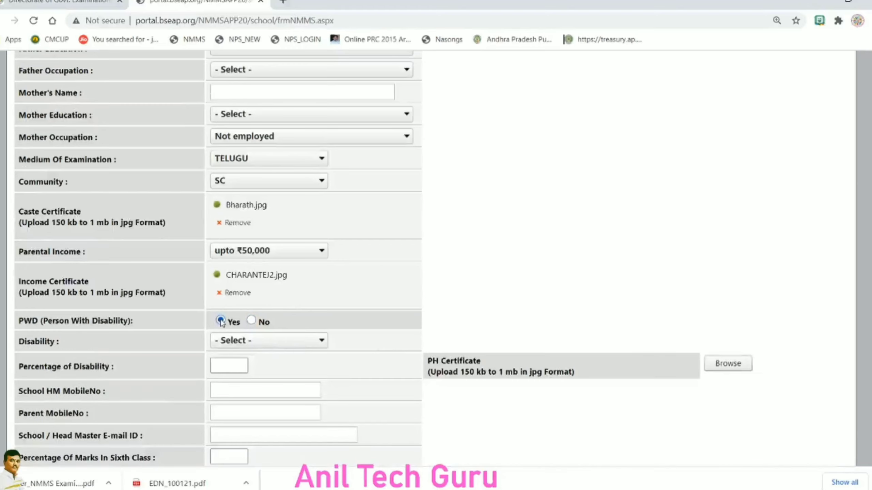
pyautogui.click(274, 345)
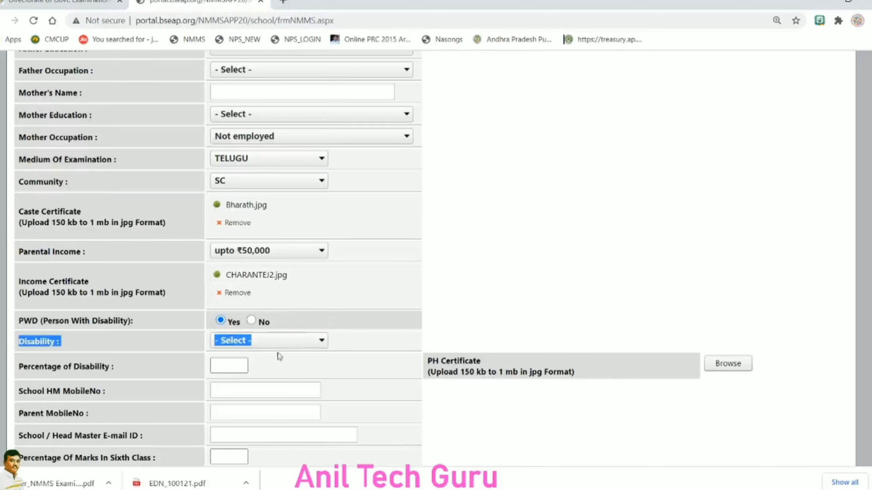
pyautogui.click(255, 322)
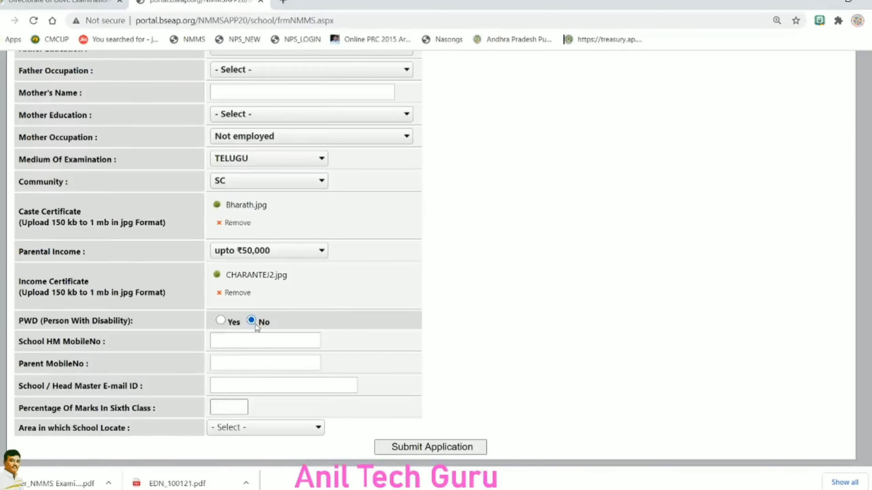
pyautogui.click(219, 343)
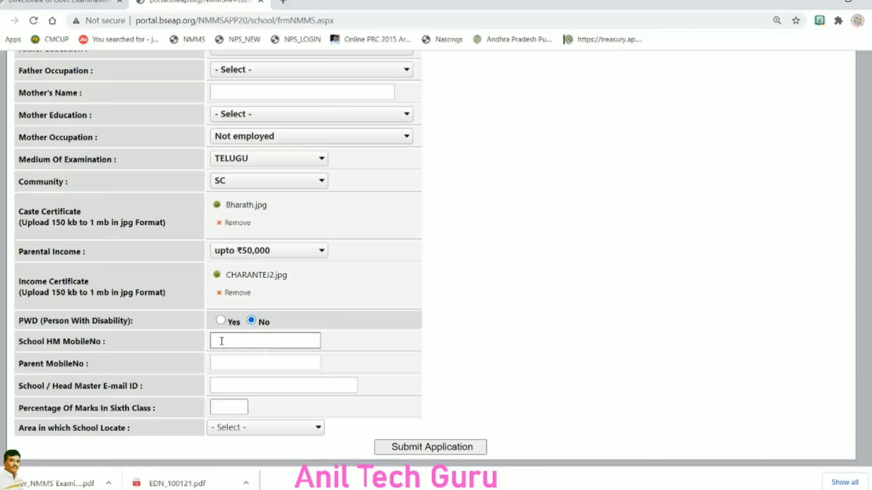
# Step: Move through the mobile number, e-mail and Percentage Of Marks fields, dismissing the 7th Class warning
pyautogui.click(221, 341)
pyautogui.click(370, 366)
pyautogui.click(247, 358)
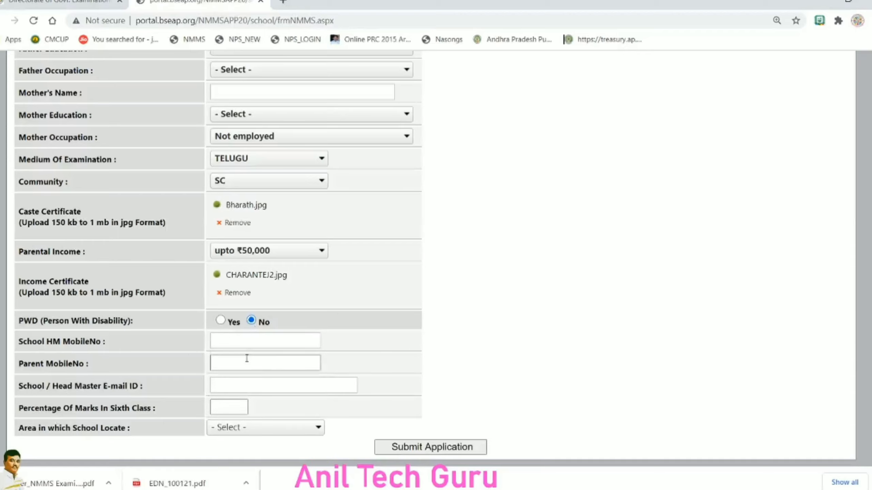
pyautogui.click(242, 360)
pyautogui.click(406, 368)
pyautogui.click(222, 406)
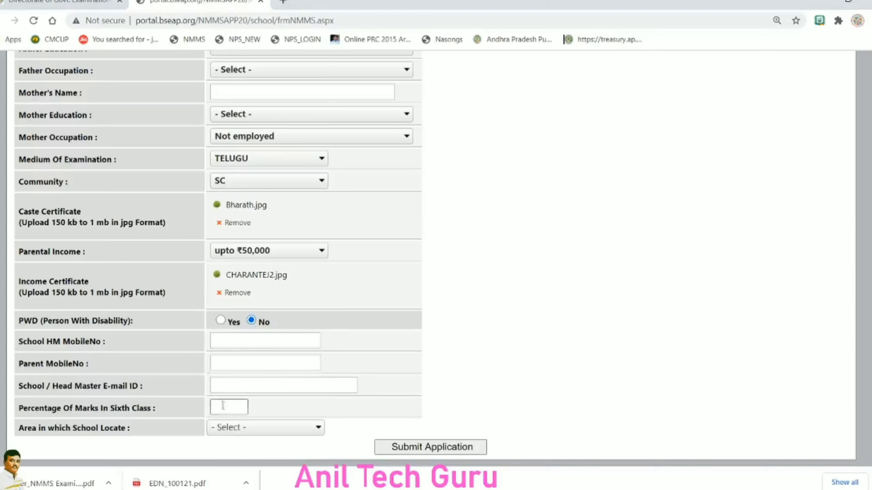
pyautogui.click(214, 389)
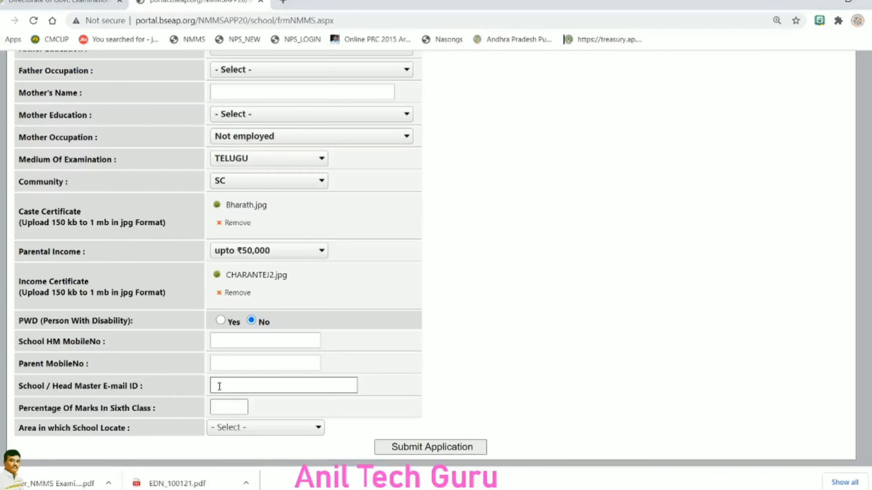
pyautogui.click(461, 351)
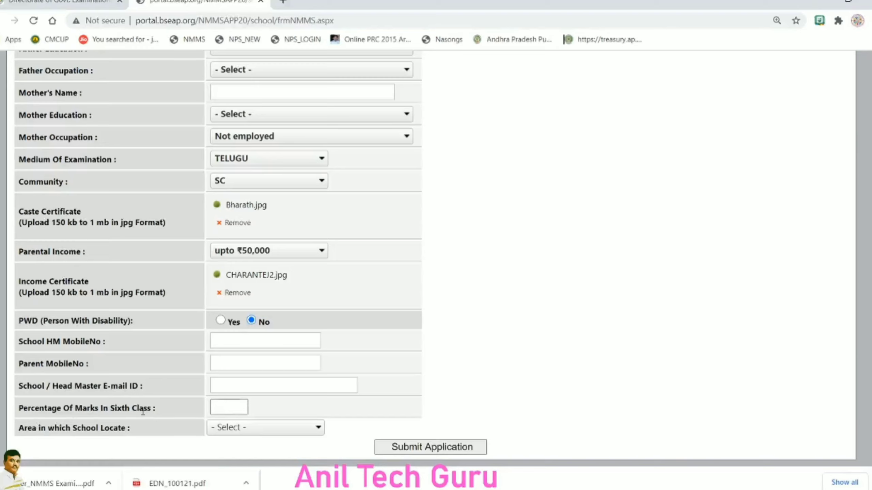
pyautogui.click(241, 409)
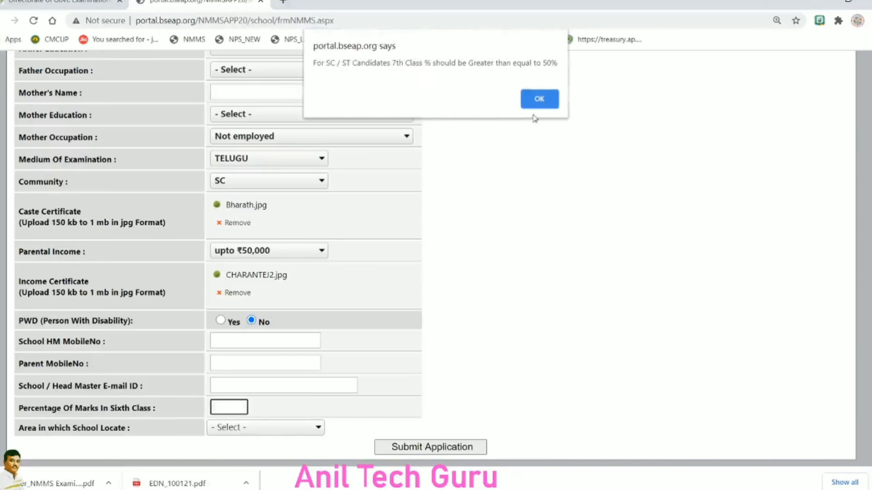
pyautogui.click(544, 99)
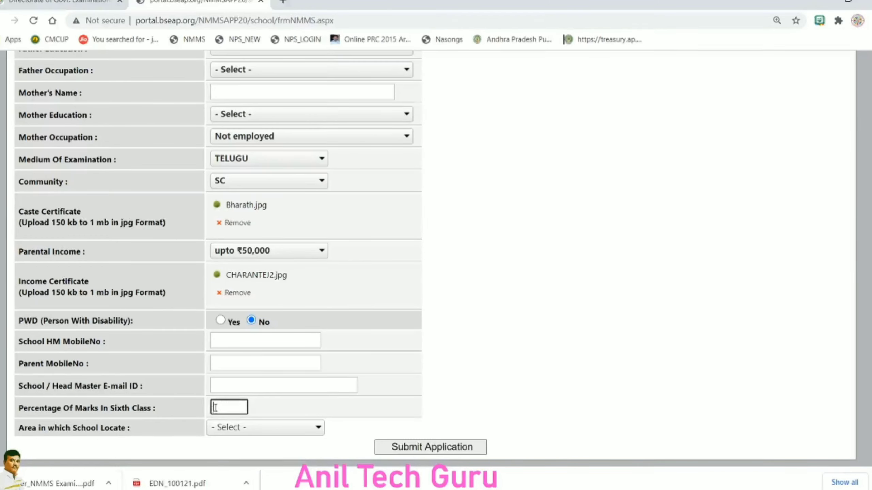
# Step: Highlight the SC/ST 50% in 7th Class requirement in the alert, then close it with OK
pyautogui.click(270, 410)
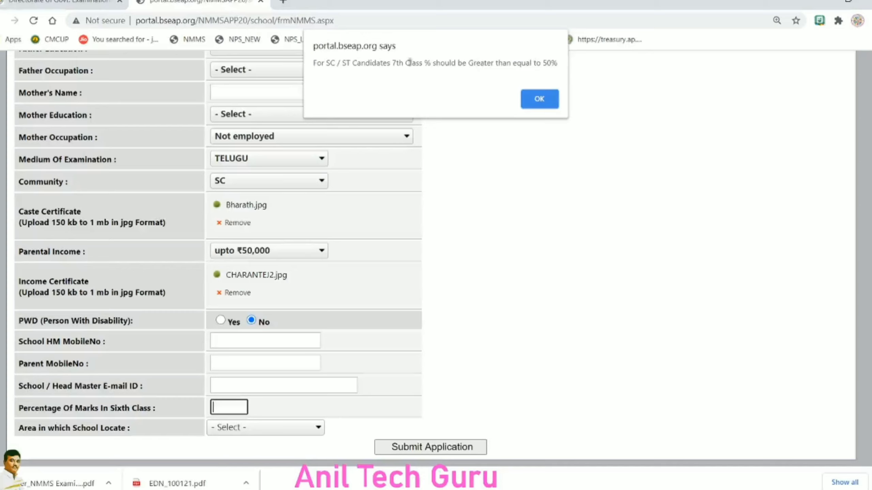
pyautogui.moveTo(389, 62); pyautogui.dragTo(439, 63)
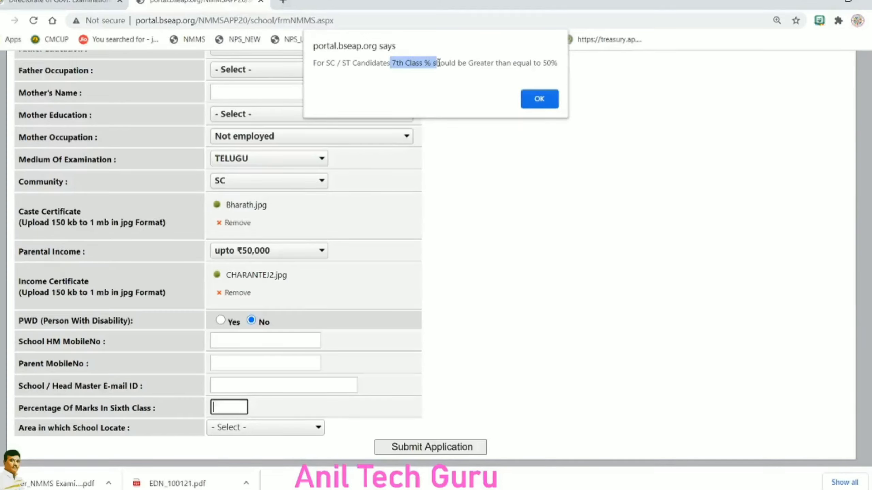
pyautogui.click(394, 65)
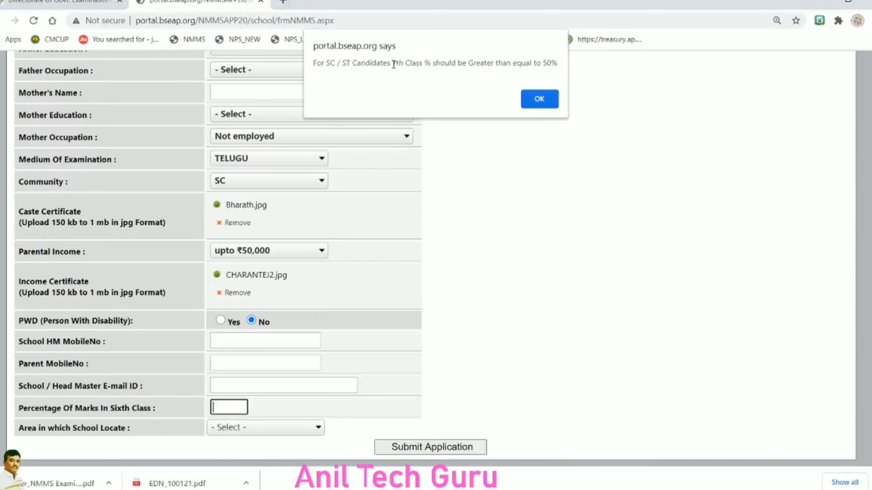
pyautogui.moveTo(391, 62); pyautogui.dragTo(397, 63)
pyautogui.click(538, 100)
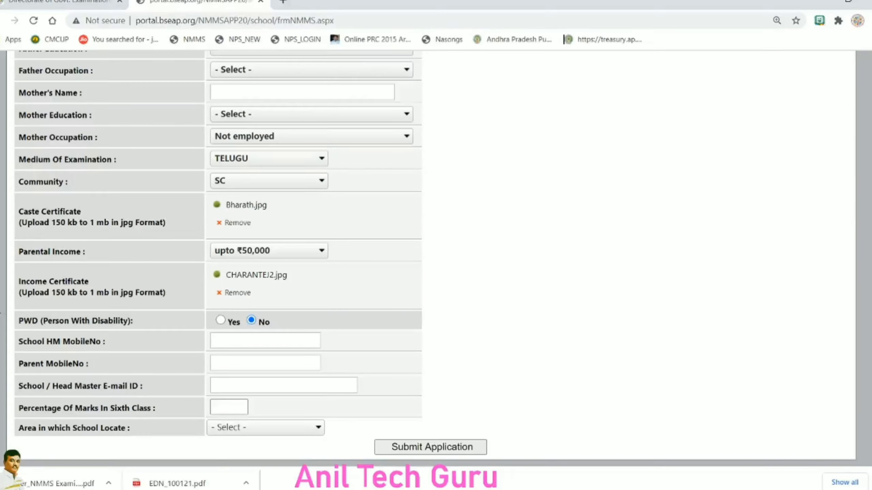
# Step: Check the school area choices, then open the Report page showing an empty candidate list
pyautogui.click(277, 432)
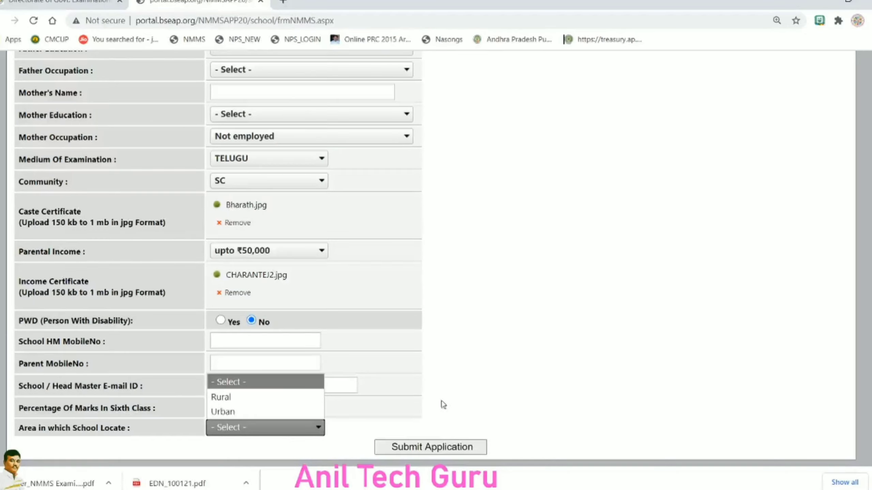
pyautogui.scroll(15, 442, 429)
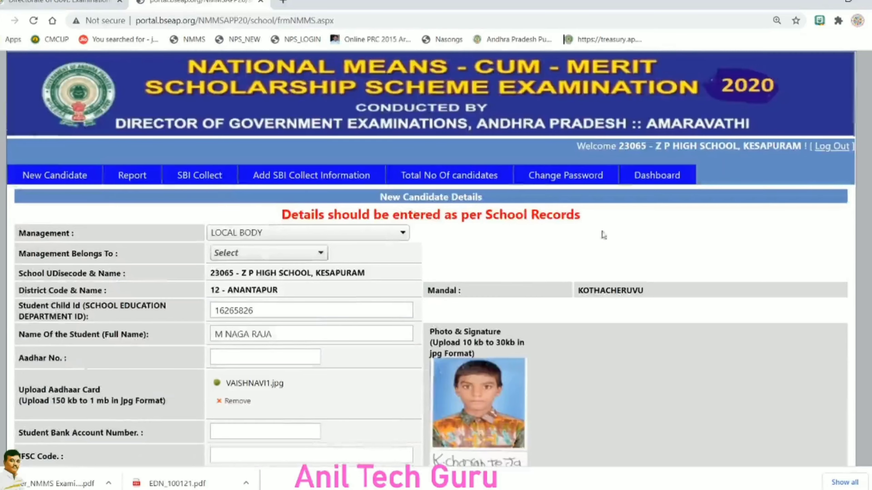
pyautogui.click(134, 176)
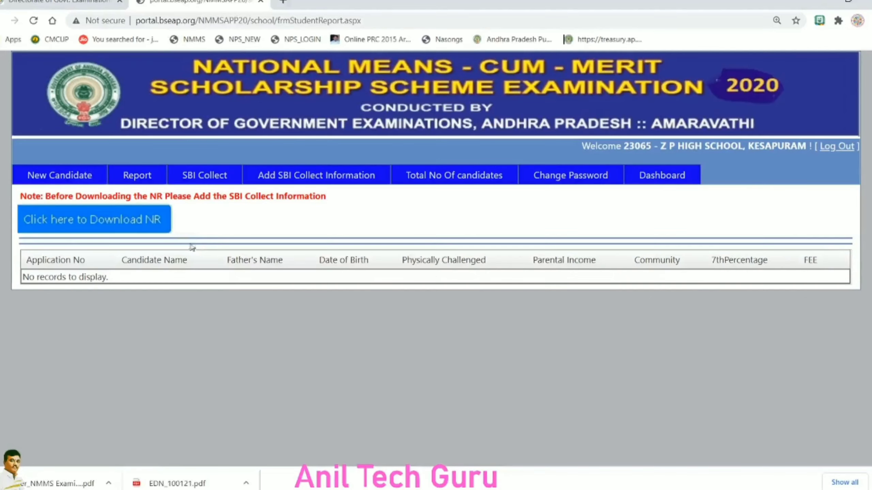
pyautogui.click(73, 183)
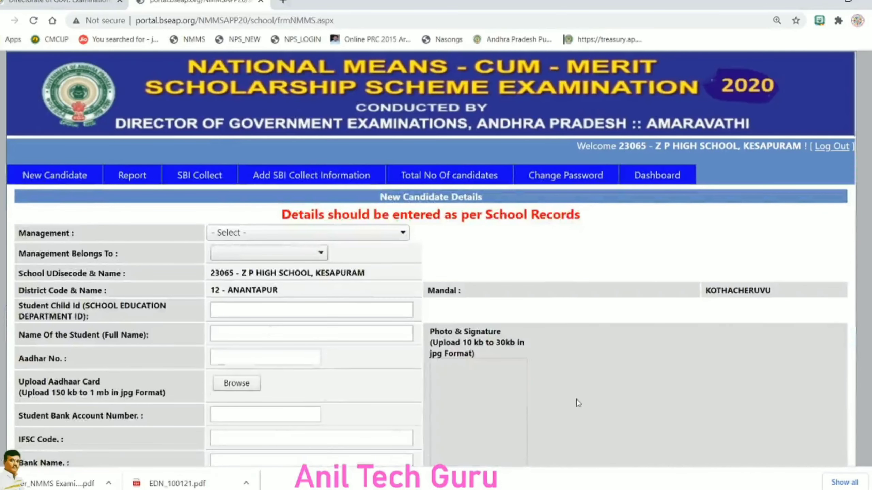
pyautogui.scroll(-5, 576, 403)
pyautogui.click(477, 306)
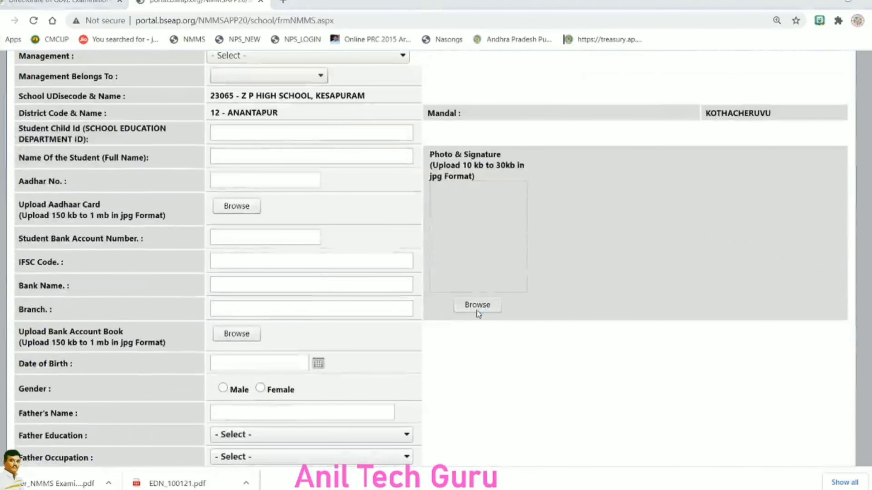
pyautogui.click(198, 78)
pyautogui.click(350, 255)
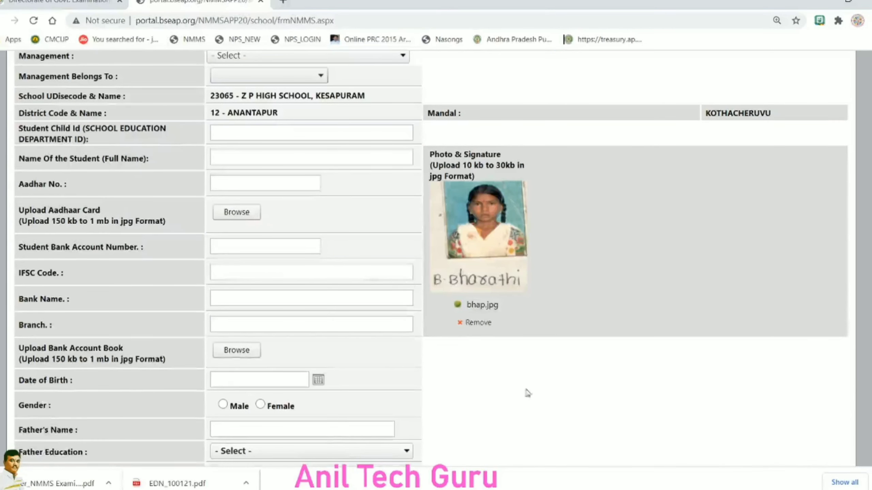
pyautogui.scroll(2, 496, 415)
pyautogui.scroll(-9, 499, 412)
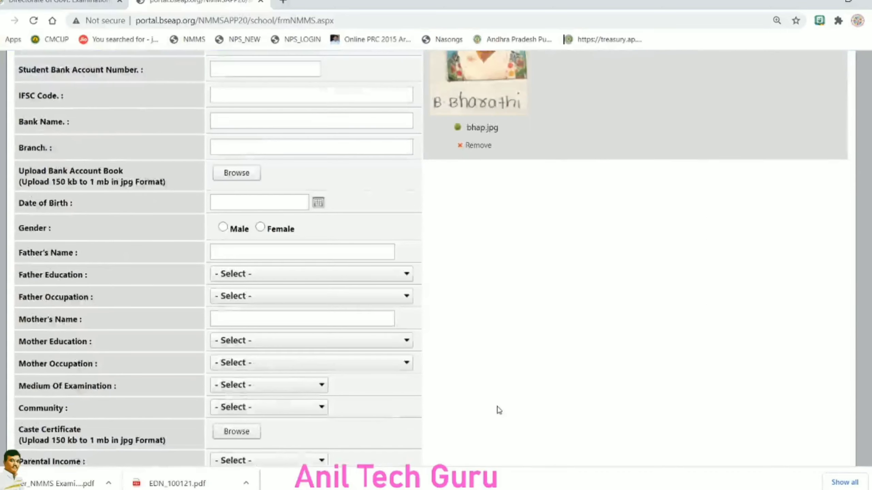
pyautogui.scroll(13, 497, 410)
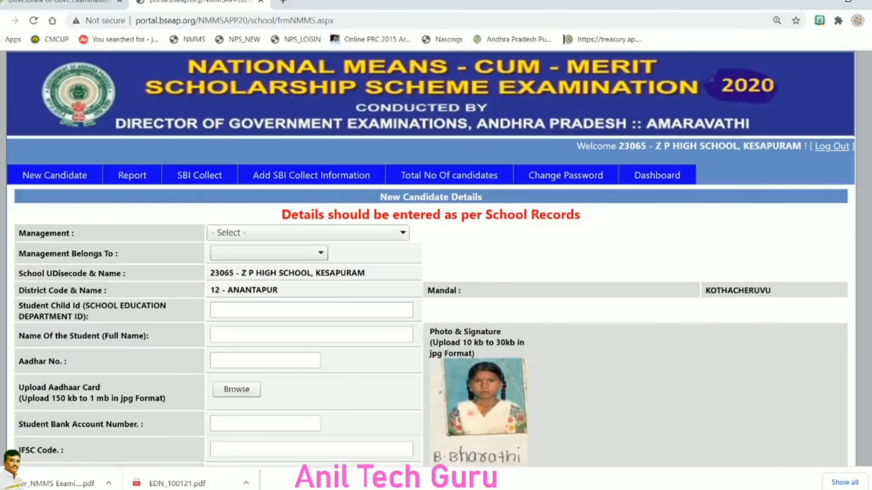
pyautogui.click(130, 175)
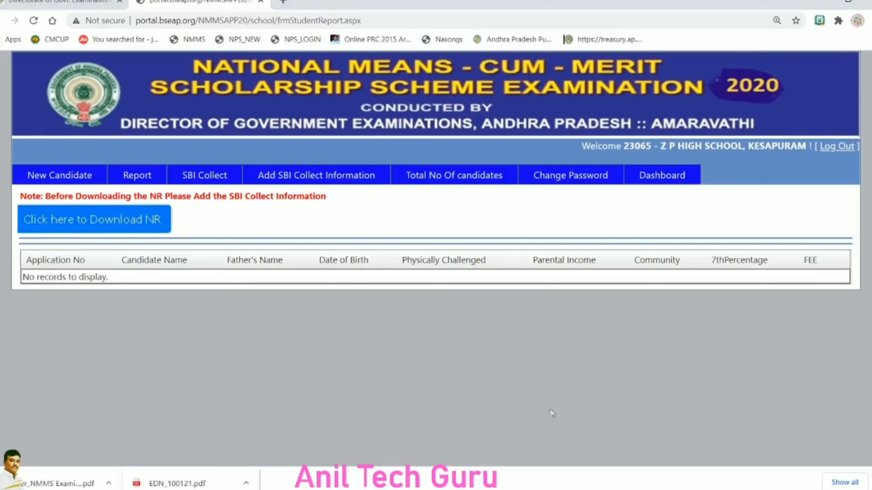
pyautogui.moveTo(551, 489)
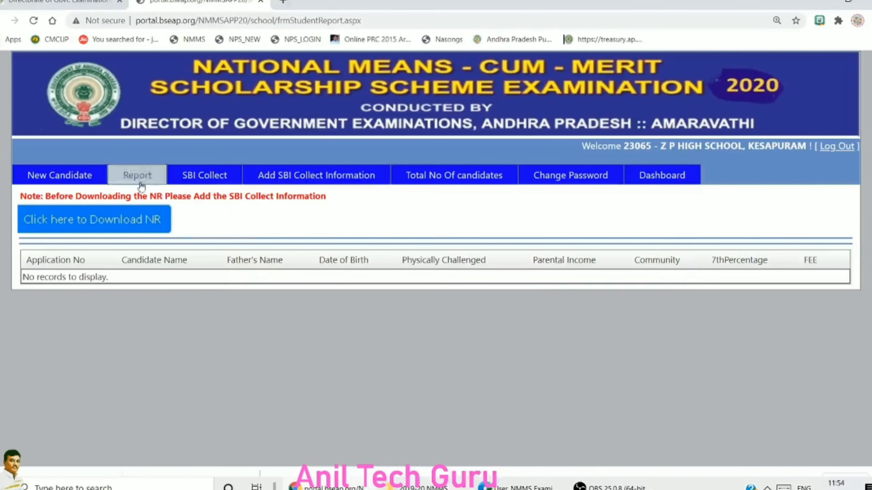
pyautogui.click(194, 176)
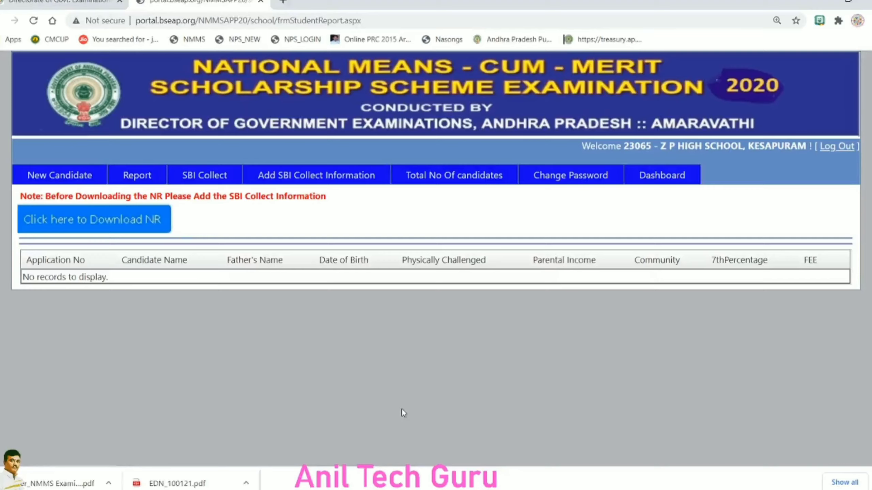
pyautogui.moveTo(597, 479)
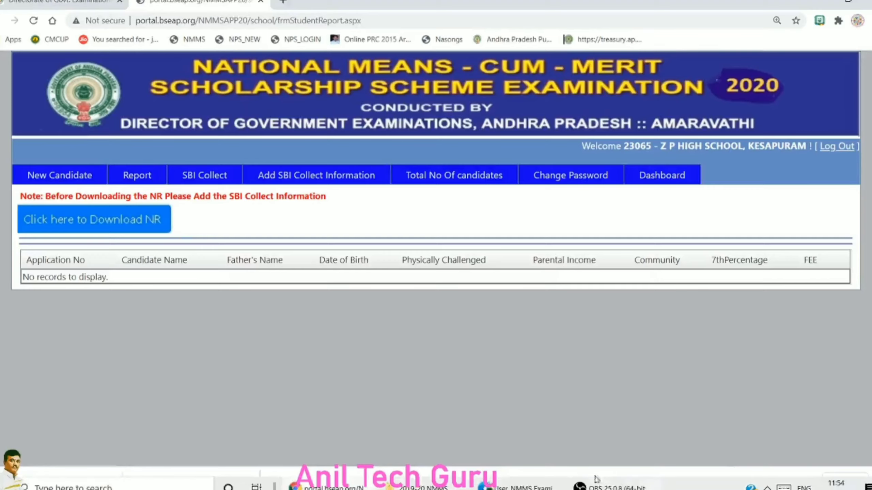
# Step: Bring up User_NMMS ExaminationFee.pdf and read Steps 1–3, reaching DIRECTOR OF GOVT EXAMINATIONS and Submit
pyautogui.click(529, 487)
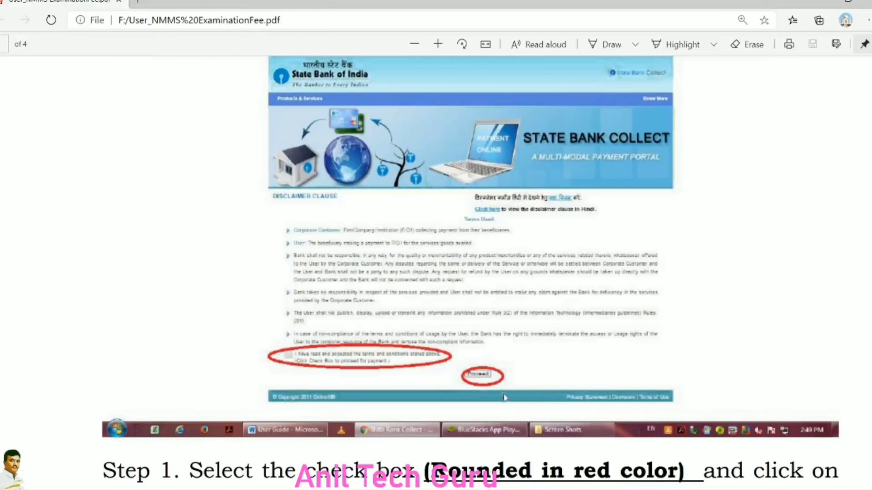
pyautogui.scroll(-15, 473, 380)
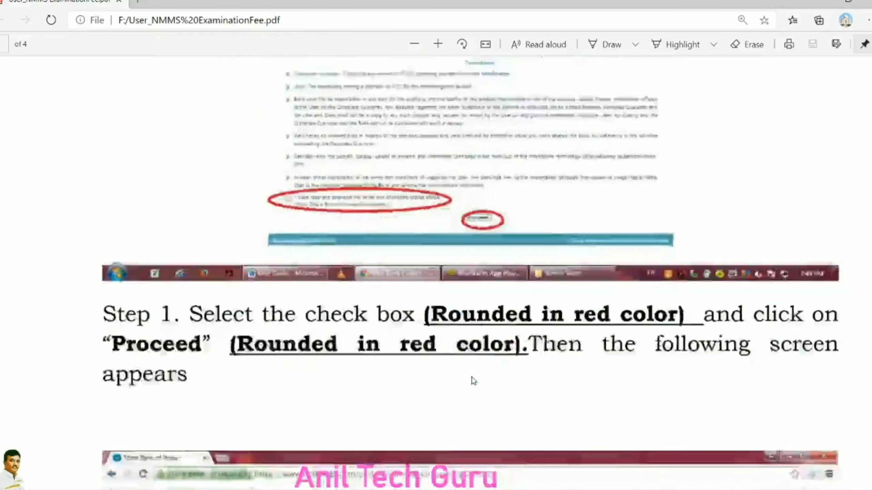
pyautogui.scroll(4, 473, 381)
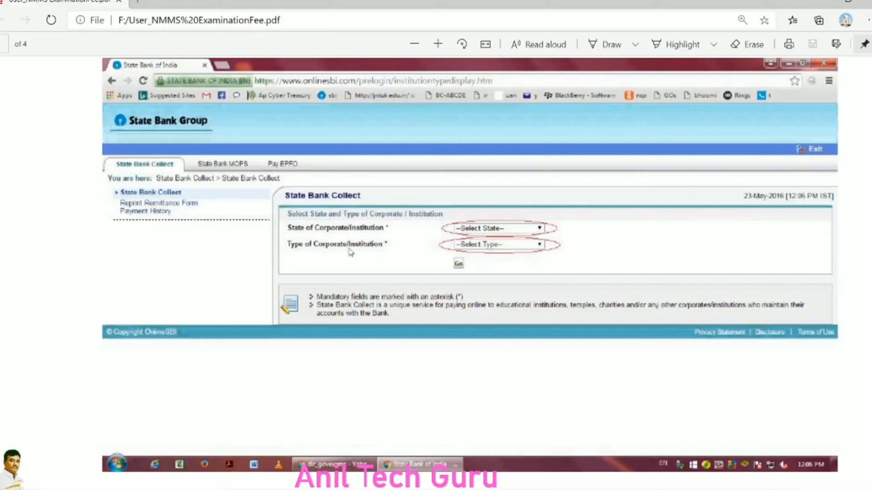
pyautogui.scroll(-7, 468, 300)
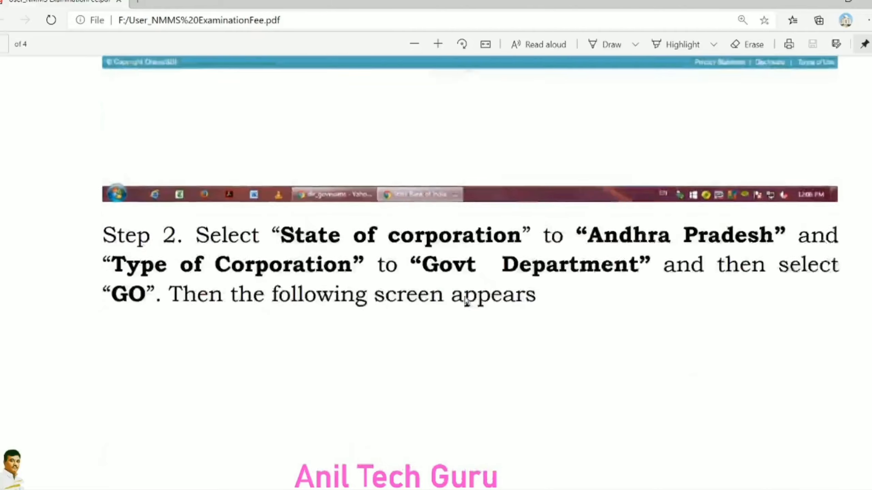
pyautogui.scroll(-10, 465, 300)
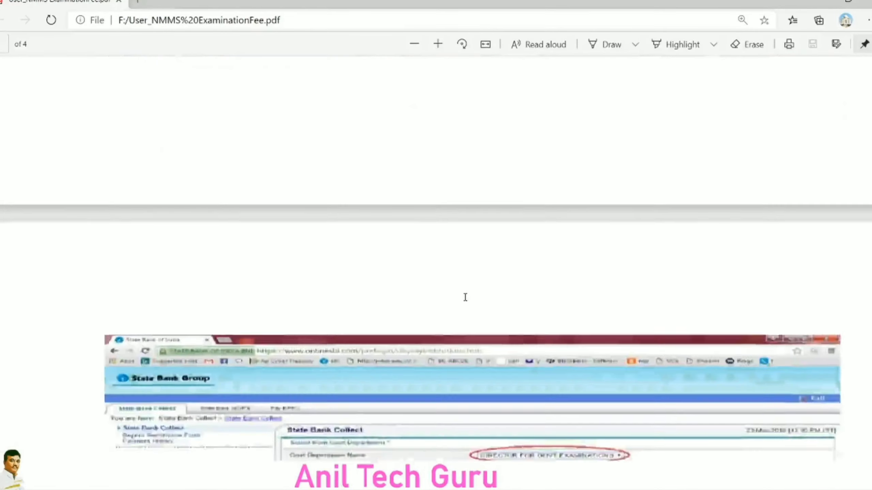
pyautogui.scroll(-5, 466, 297)
pyautogui.scroll(10, 465, 296)
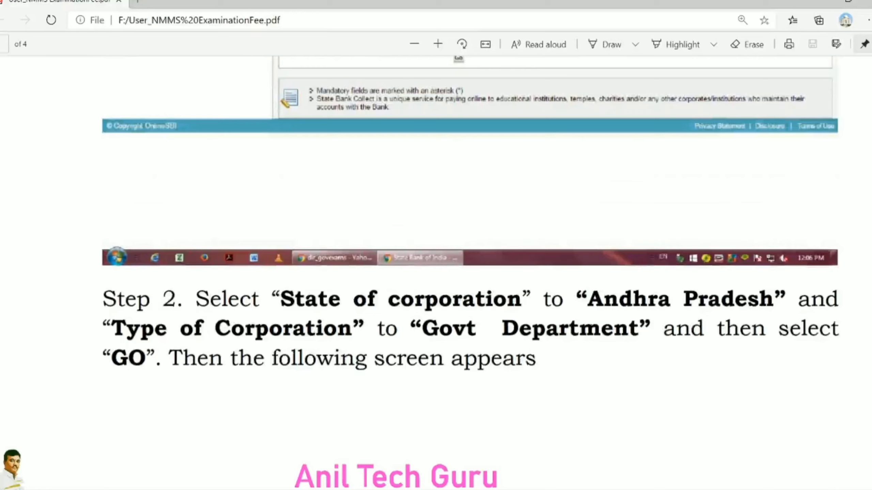
pyautogui.scroll(-10, 483, 349)
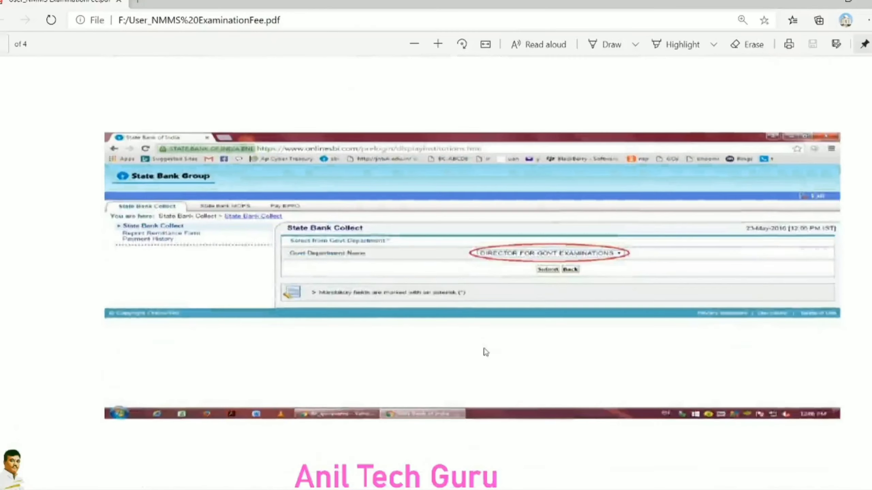
pyautogui.scroll(-2, 485, 353)
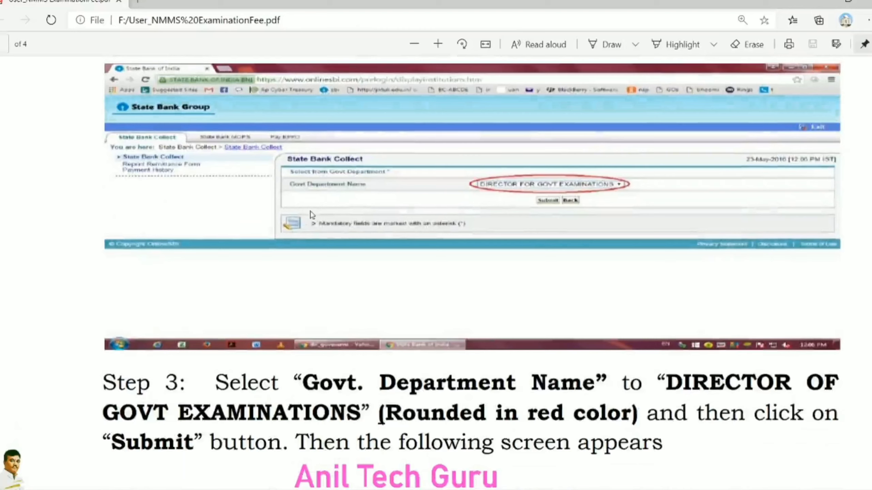
pyautogui.scroll(2, 312, 215)
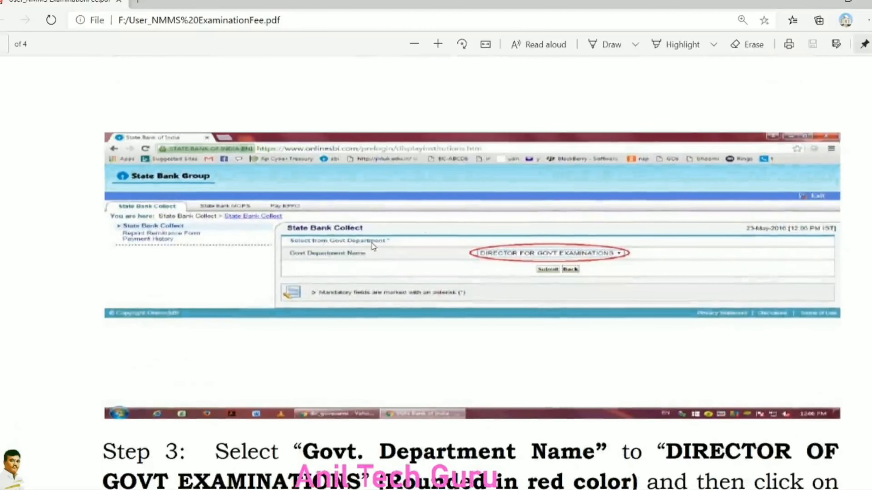